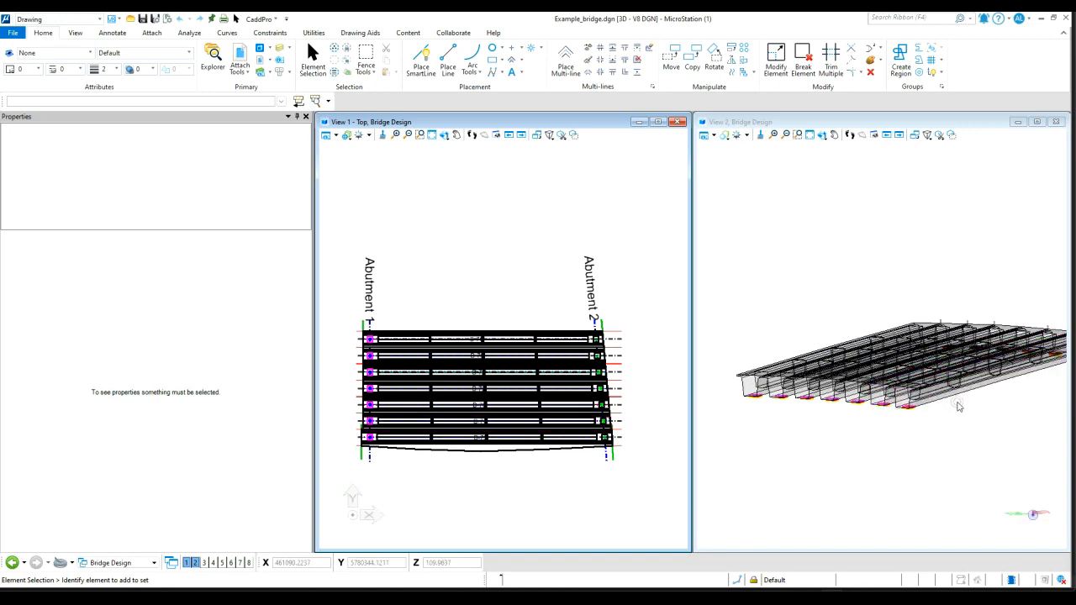
{"action": "scroll", "coordinate": [958, 407], "scroll_direction": "up", "scroll_amount": 2}
{"action": "scroll", "coordinate": [888, 396], "scroll_direction": "down", "scroll_amount": 2}
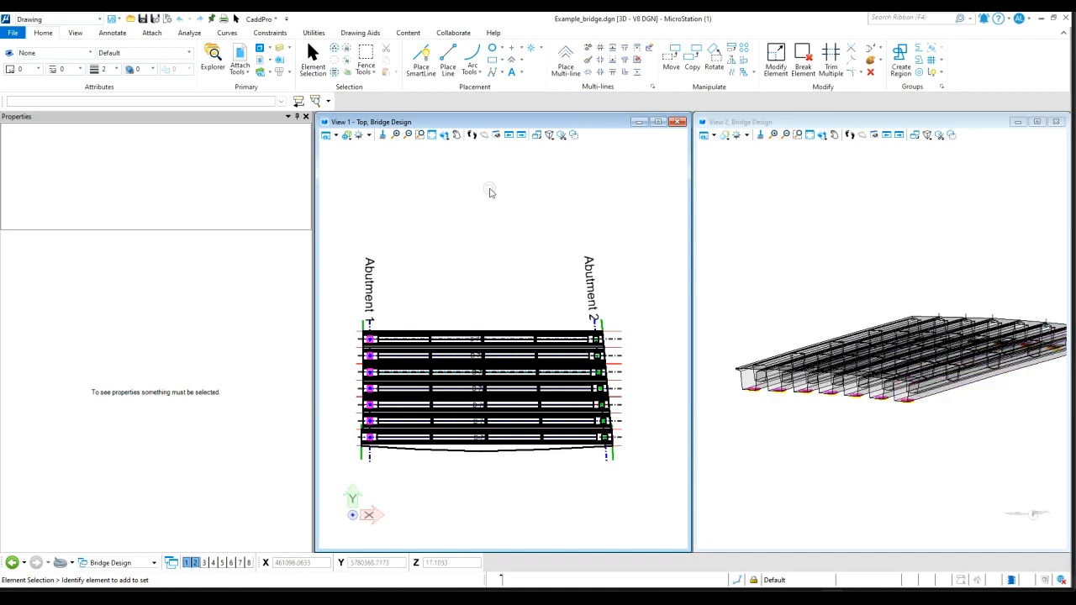
Launch CaddPro's Create Bridge Beam tool and switch to its beam settings
{"action": "left_click", "coordinate": [259, 18]}
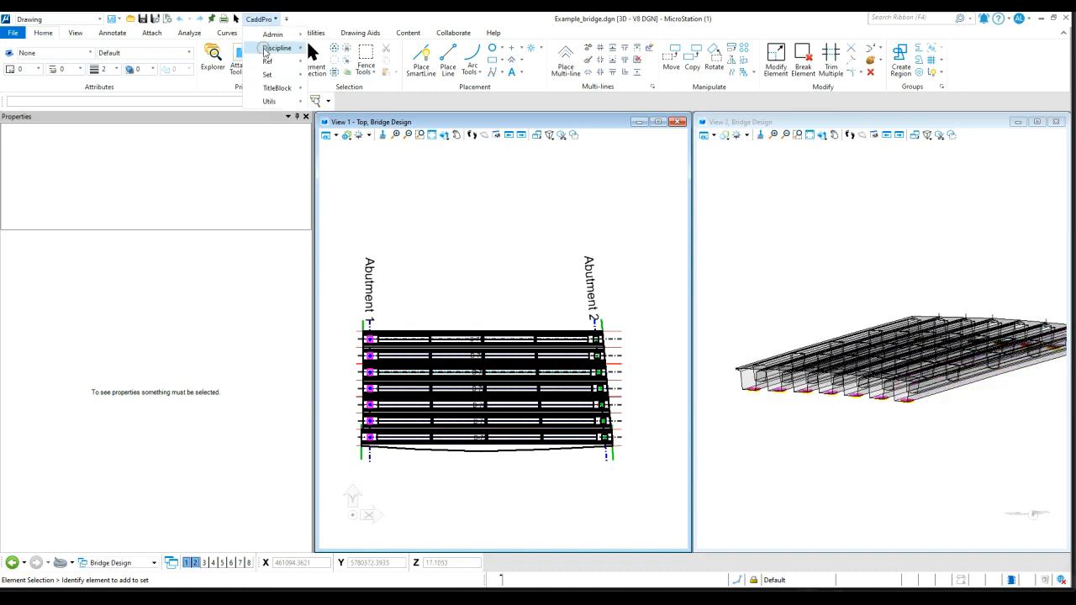
{"action": "mouse_move", "coordinate": [279, 53]}
{"action": "mouse_move", "coordinate": [349, 48]}
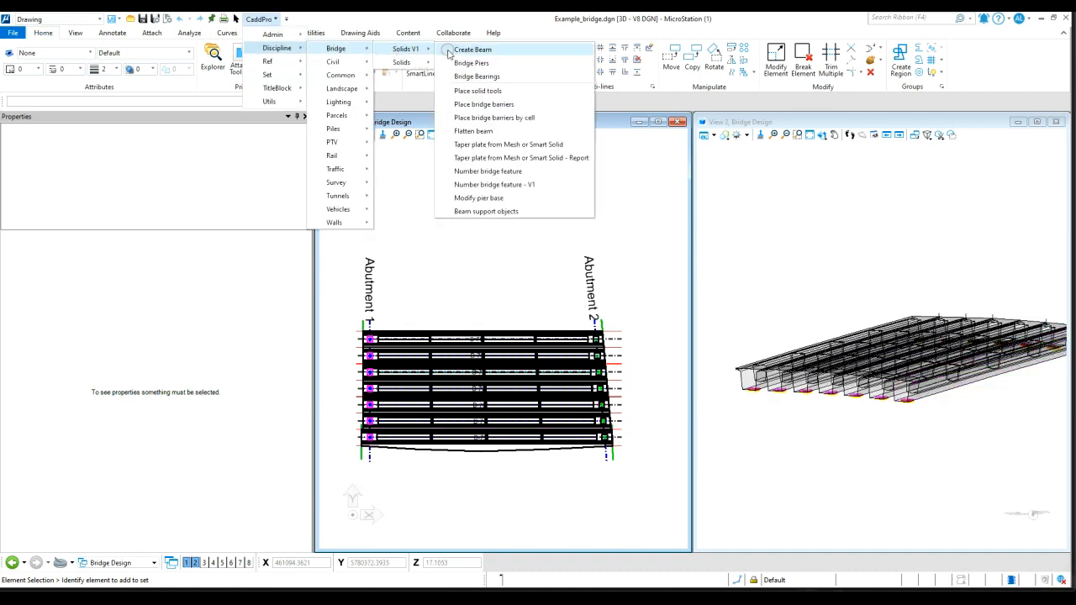
{"action": "left_click", "coordinate": [421, 48]}
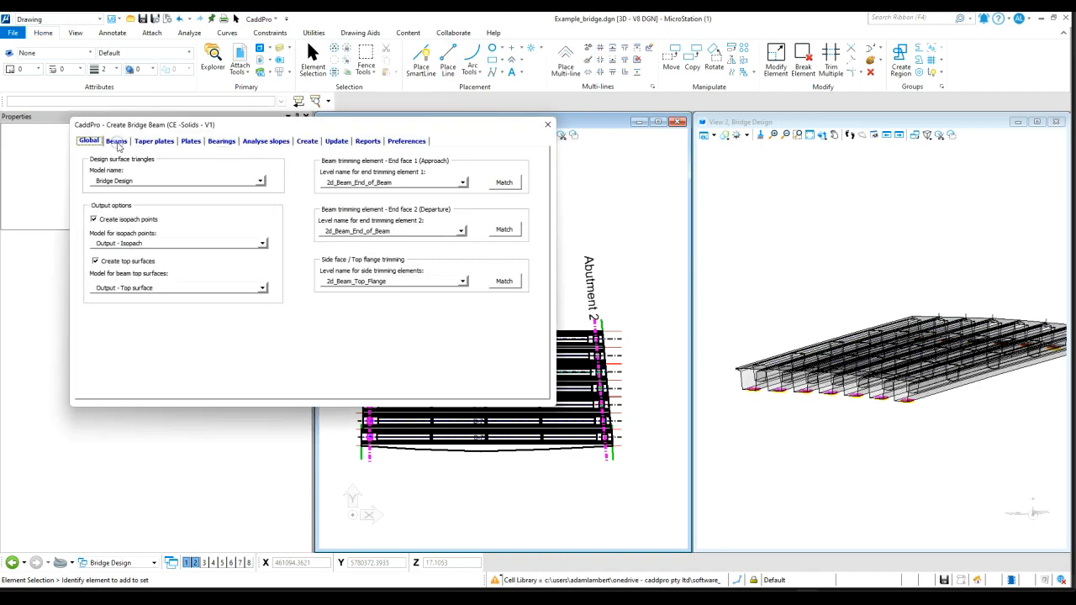
{"action": "left_click", "coordinate": [117, 142]}
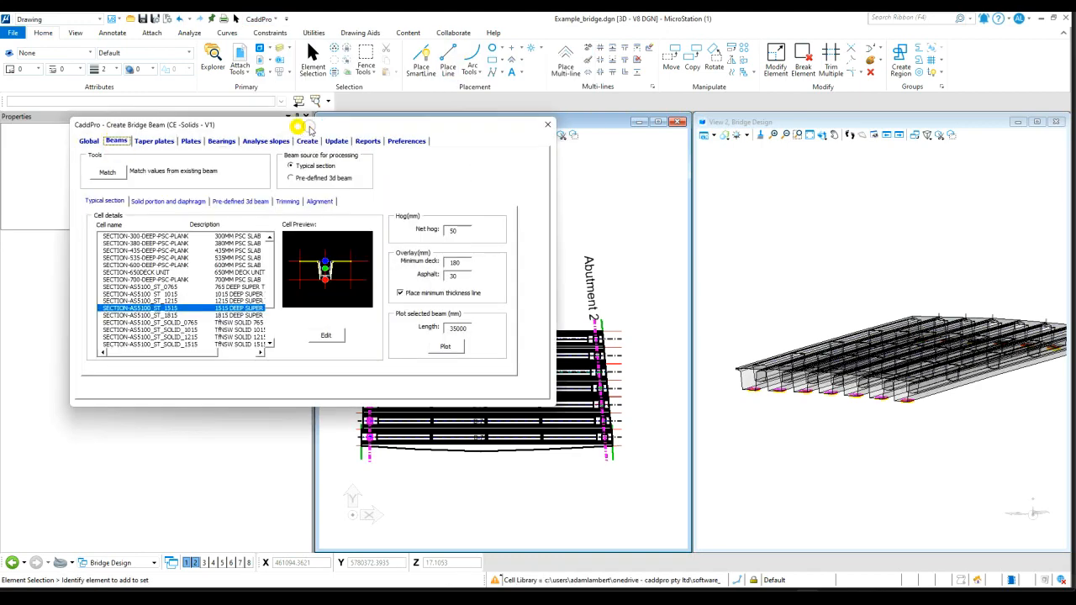
Open the SECTION-AS5100_ST_1515 typical section cell for editing and close the beam dialog
{"action": "left_click_drag", "start_coordinate": [300, 124], "coordinate": [402, 123]}
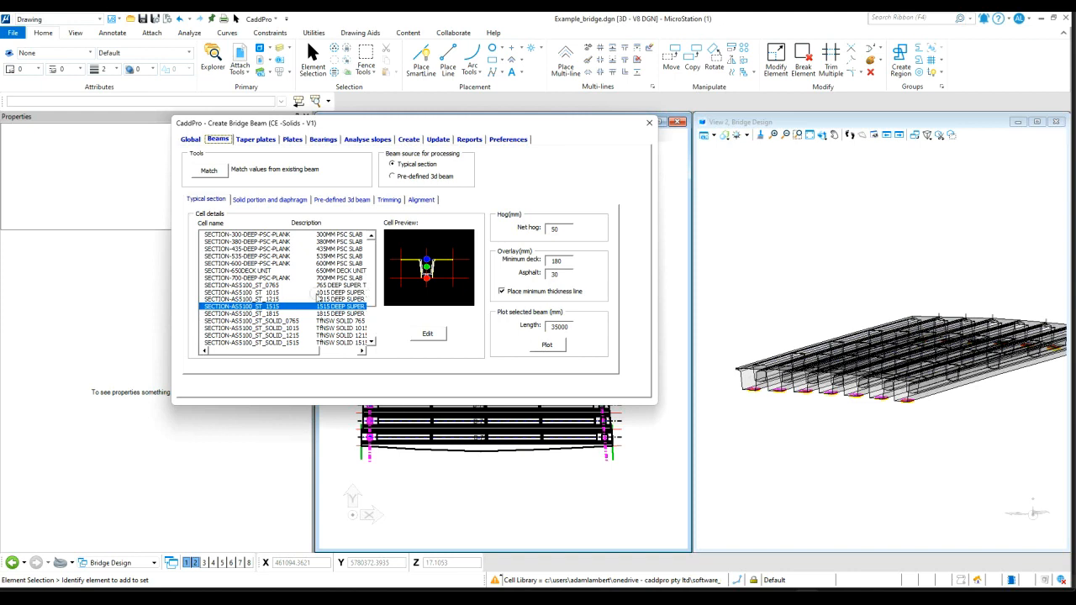
{"action": "left_click", "coordinate": [430, 335]}
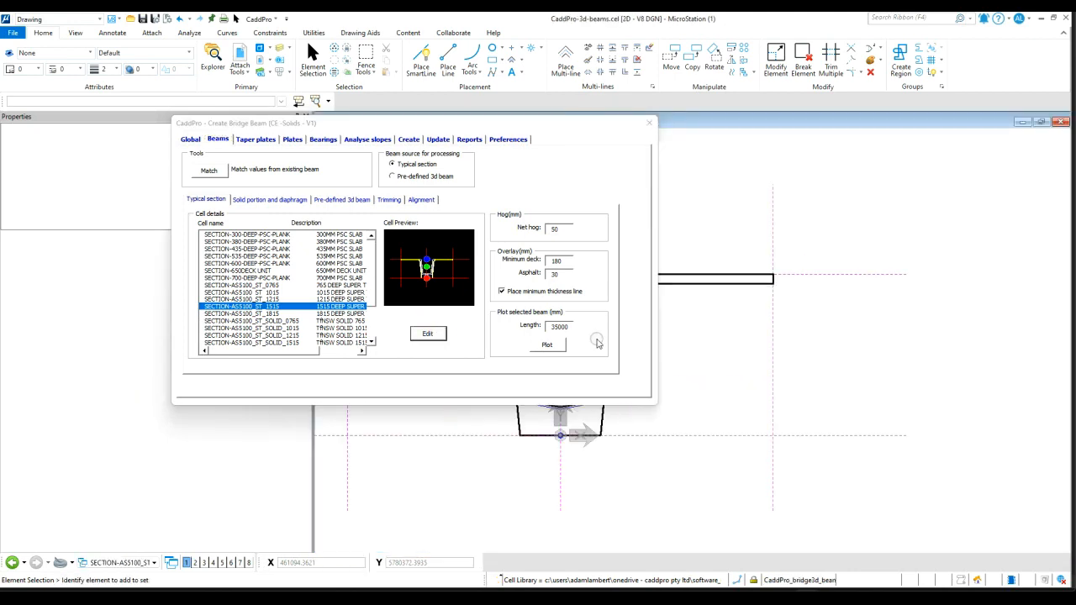
{"action": "mouse_move", "coordinate": [580, 126]}
{"action": "left_mouse_down"}
{"action": "mouse_move", "coordinate": [456, 109]}
{"action": "mouse_move", "coordinate": [386, 81]}
{"action": "left_mouse_up"}
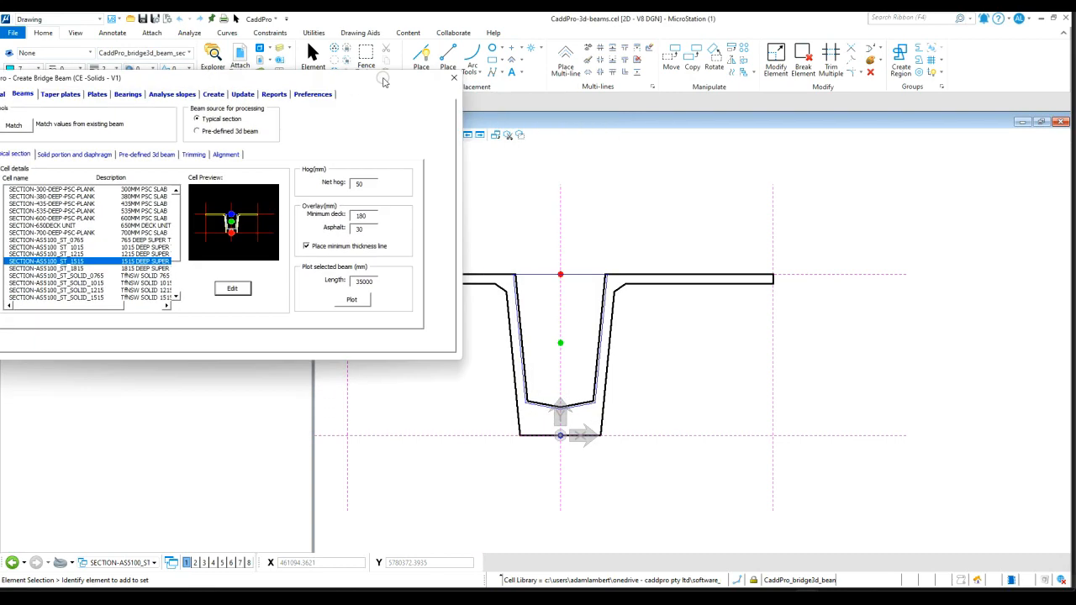
{"action": "left_click", "coordinate": [454, 75]}
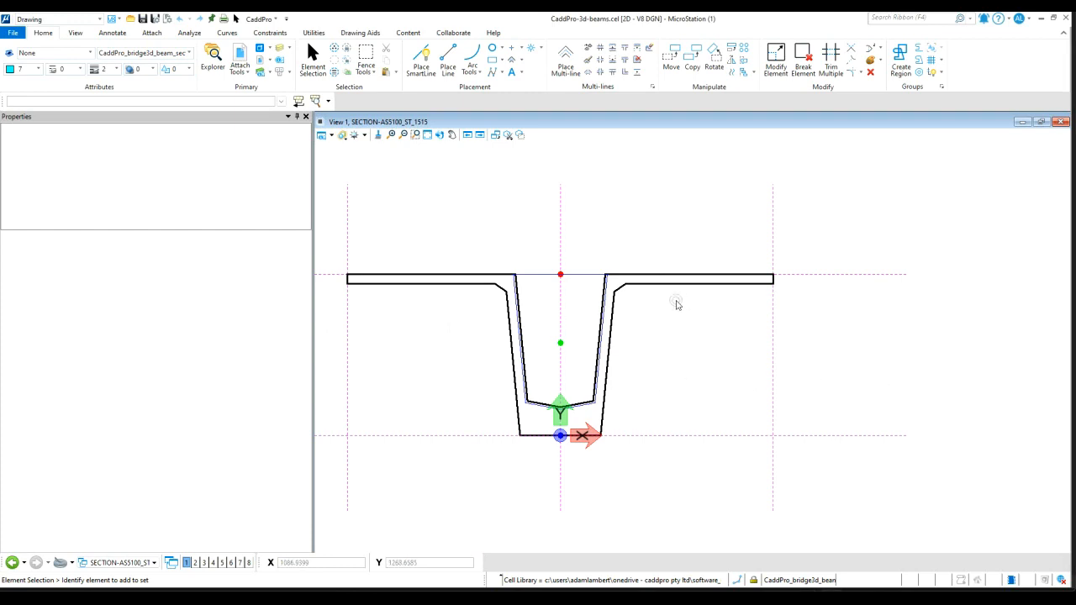
Inspect the properties of the beam section's outer shape and its infill shape
{"action": "scroll", "coordinate": [689, 300], "scroll_direction": "down", "scroll_amount": 5}
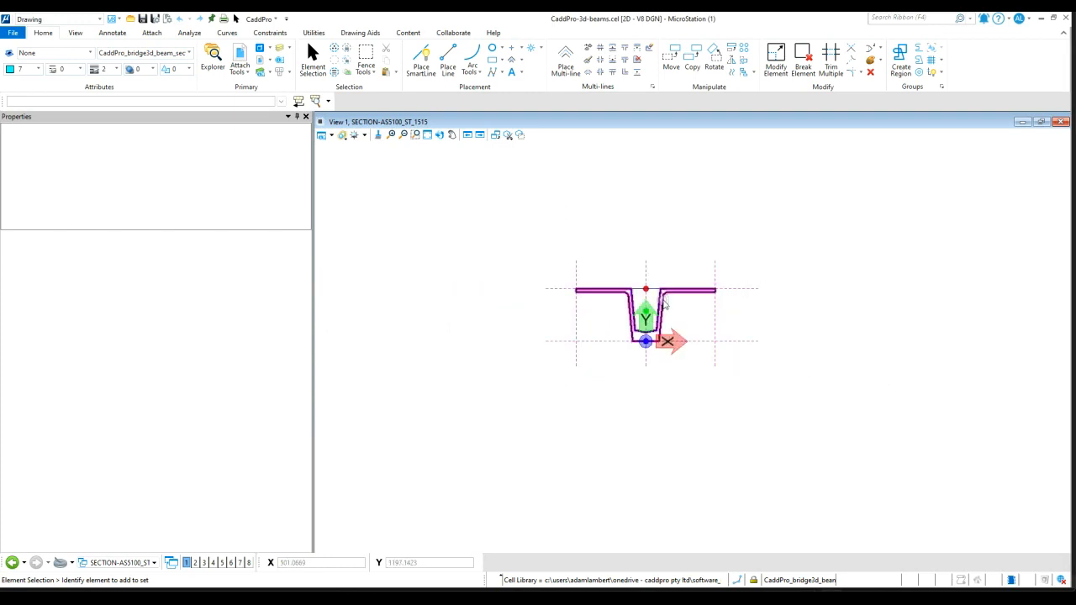
{"action": "scroll", "coordinate": [673, 309], "scroll_direction": "up", "scroll_amount": 5}
{"action": "scroll", "coordinate": [677, 310], "scroll_direction": "up", "scroll_amount": 2}
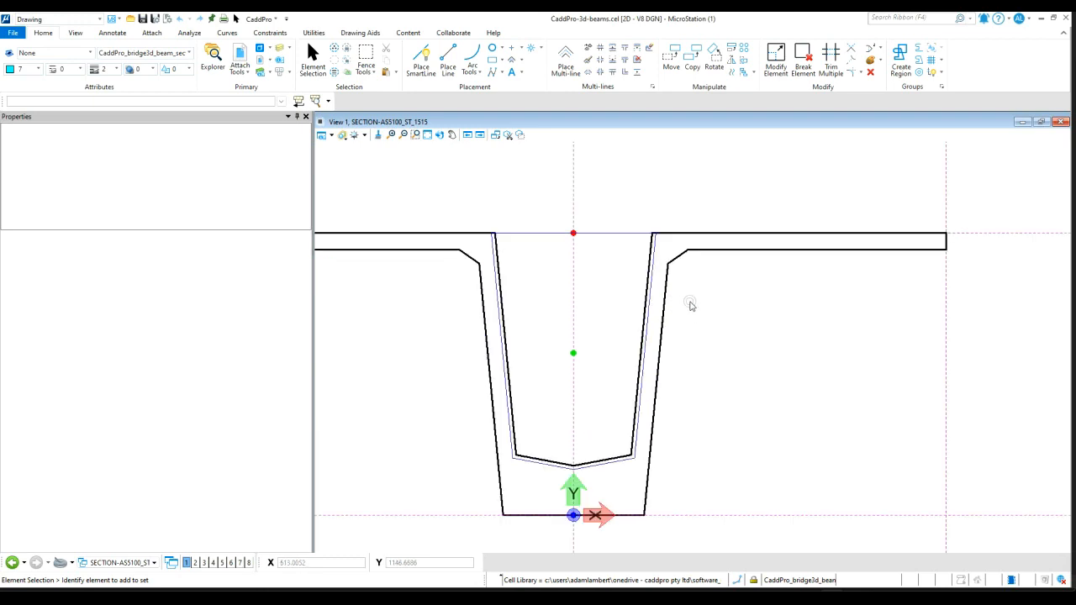
{"action": "scroll", "coordinate": [845, 303], "scroll_direction": "down", "scroll_amount": 2}
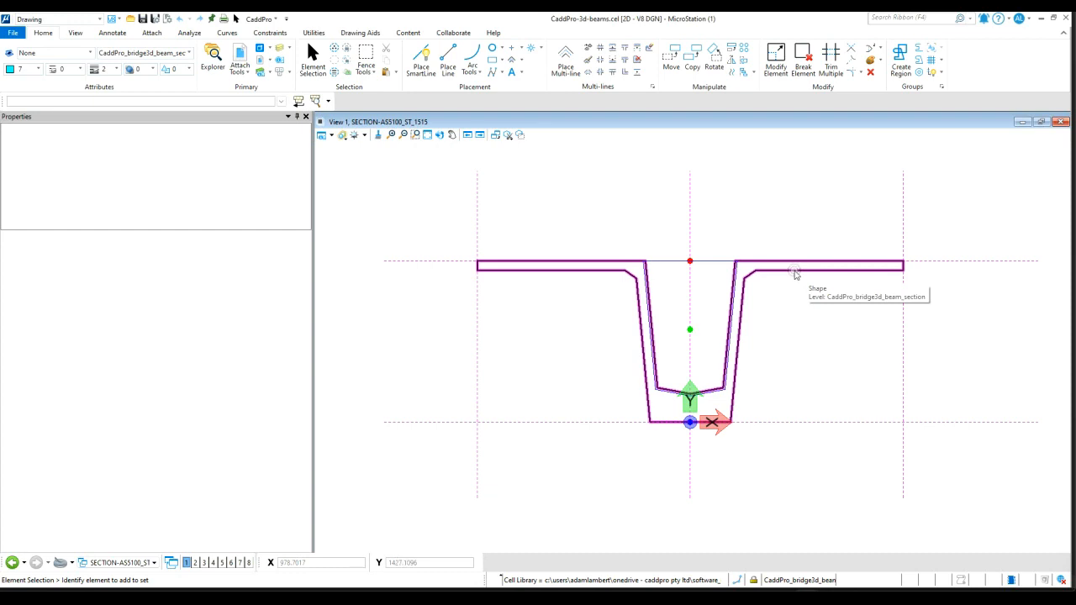
{"action": "left_click", "coordinate": [795, 273]}
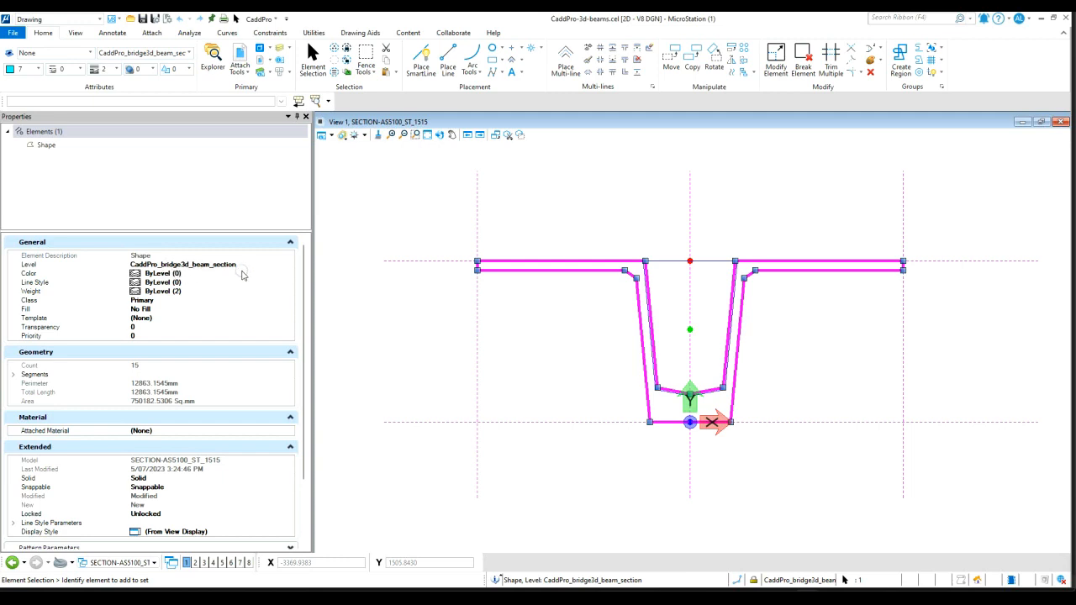
{"action": "left_click", "coordinate": [849, 326]}
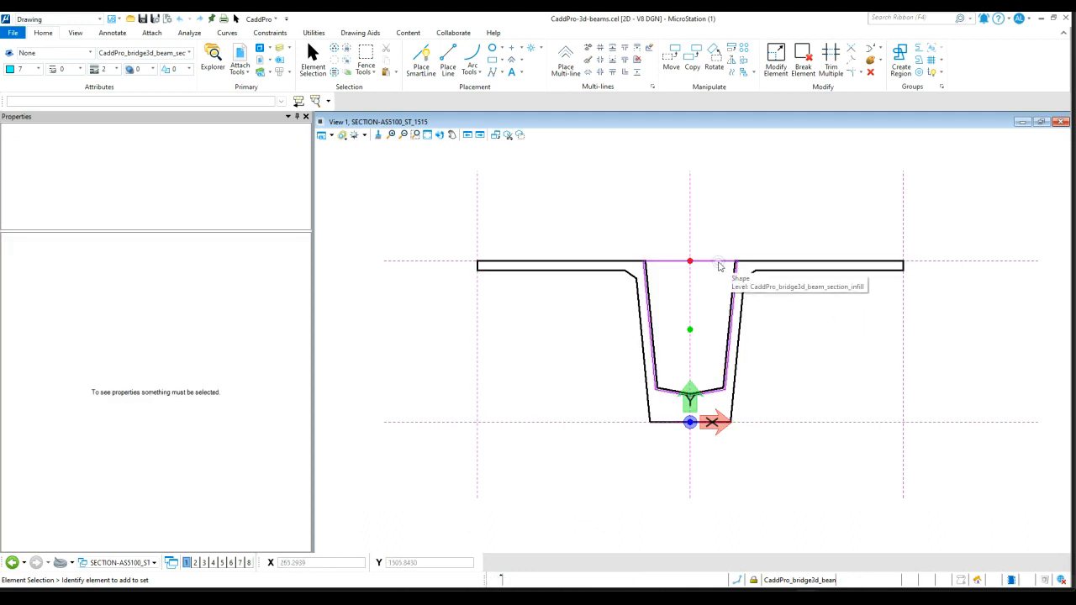
{"action": "left_click", "coordinate": [719, 267]}
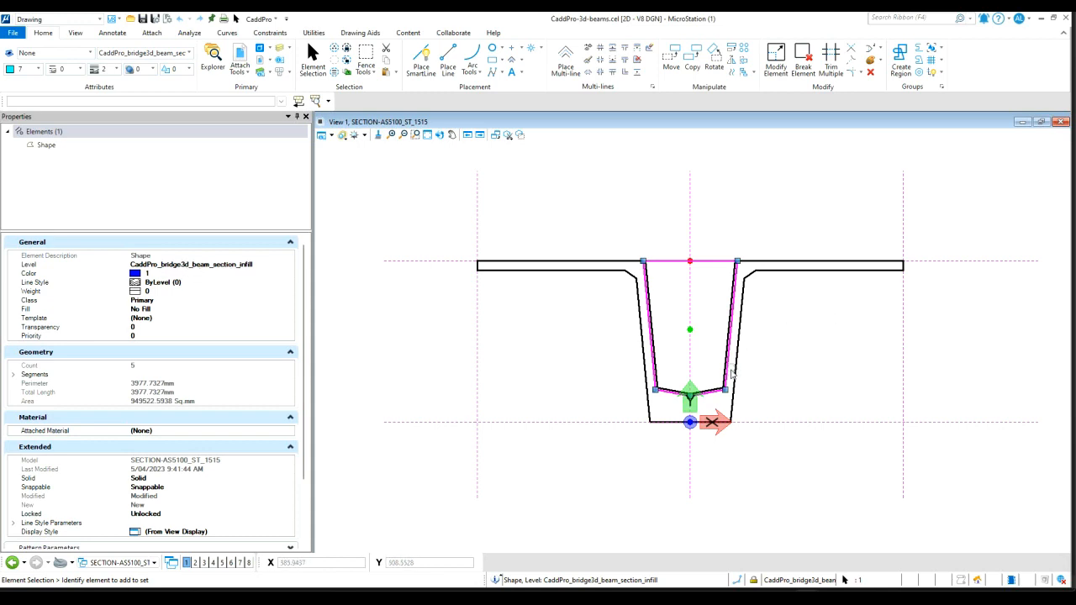
{"action": "scroll", "coordinate": [727, 378], "scroll_direction": "up", "scroll_amount": 4}
{"action": "scroll", "coordinate": [714, 401], "scroll_direction": "up", "scroll_amount": 4}
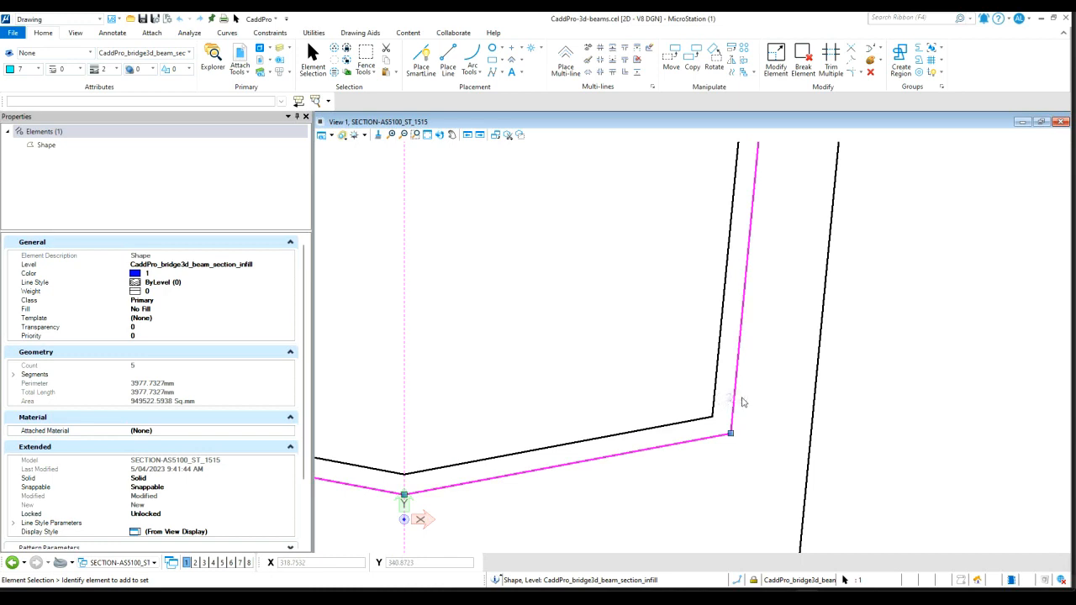
{"action": "scroll", "coordinate": [714, 370], "scroll_direction": "down", "scroll_amount": 5}
{"action": "left_click", "coordinate": [764, 309]}
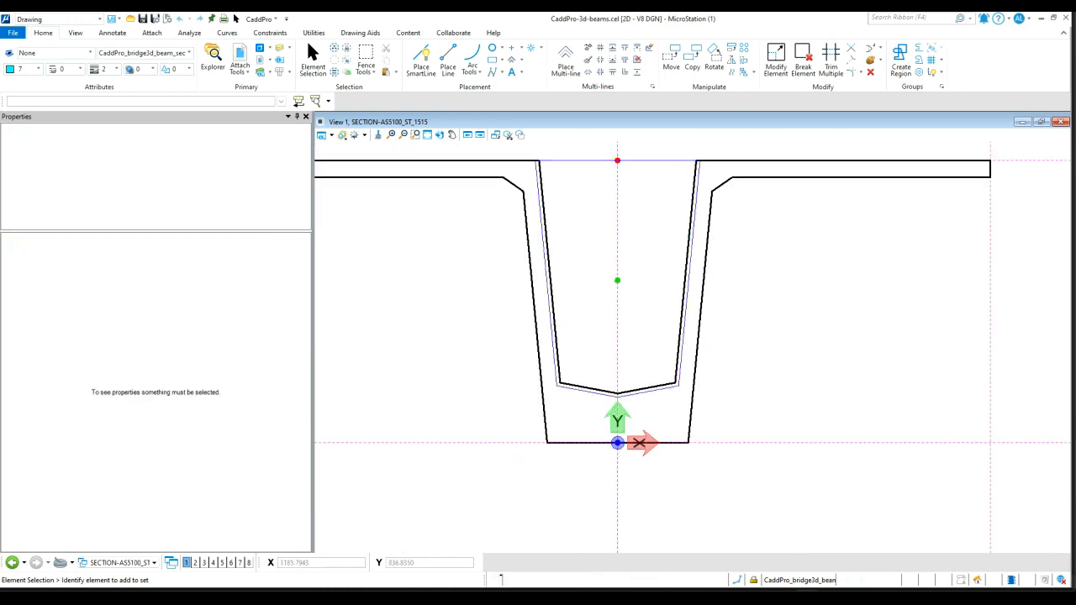
Stretch the left end of the section's top flange further outward
{"action": "scroll", "coordinate": [866, 316], "scroll_direction": "down", "scroll_amount": 5}
{"action": "scroll", "coordinate": [740, 281], "scroll_direction": "up", "scroll_amount": 5}
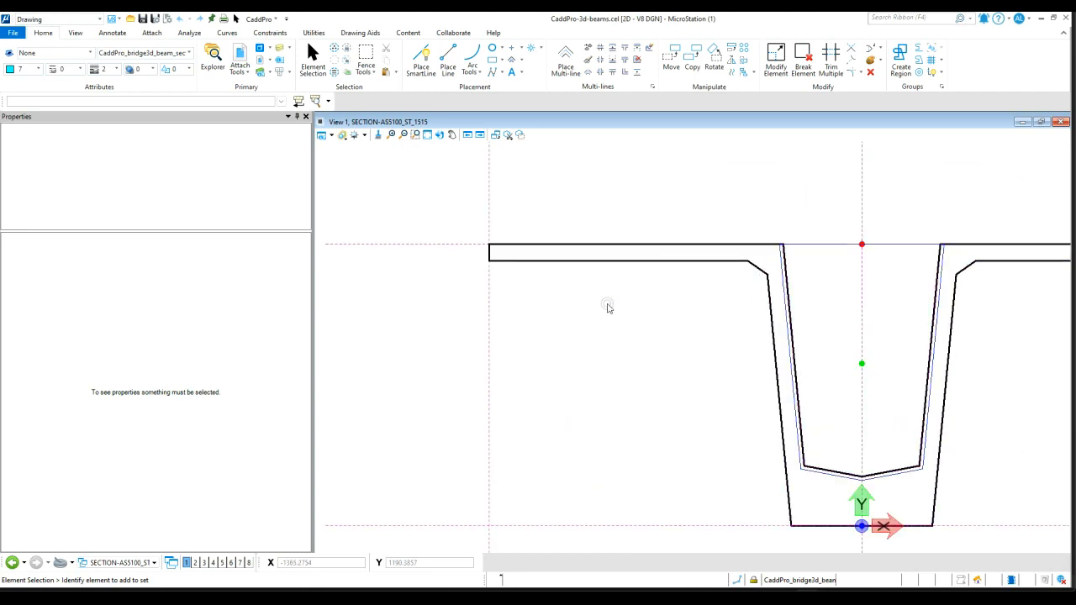
{"action": "scroll", "coordinate": [606, 299], "scroll_direction": "down", "scroll_amount": 2}
{"action": "left_click", "coordinate": [604, 272]}
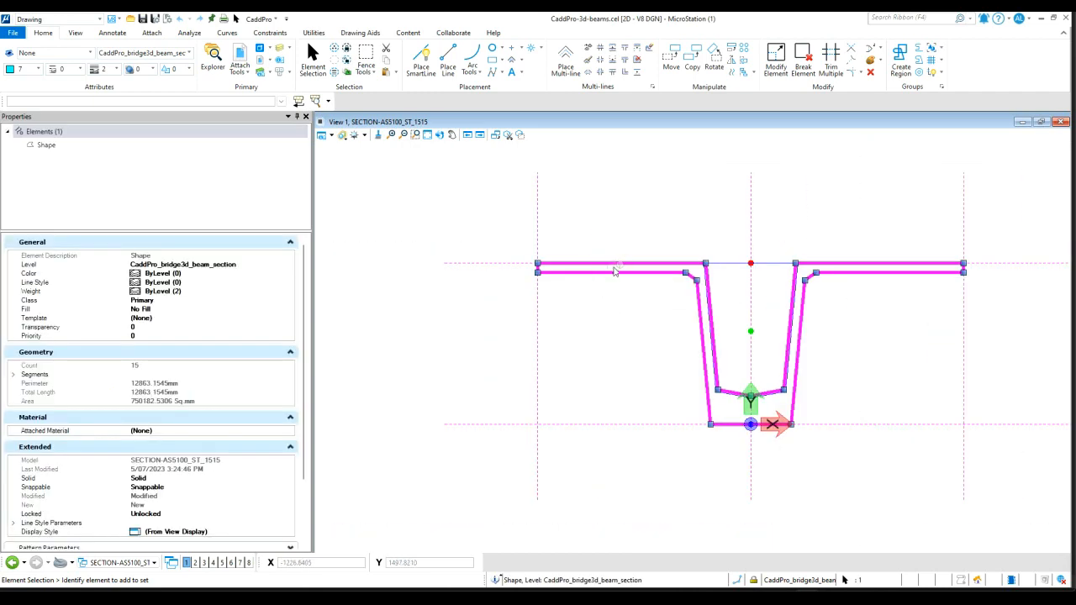
{"action": "left_click", "coordinate": [538, 264]}
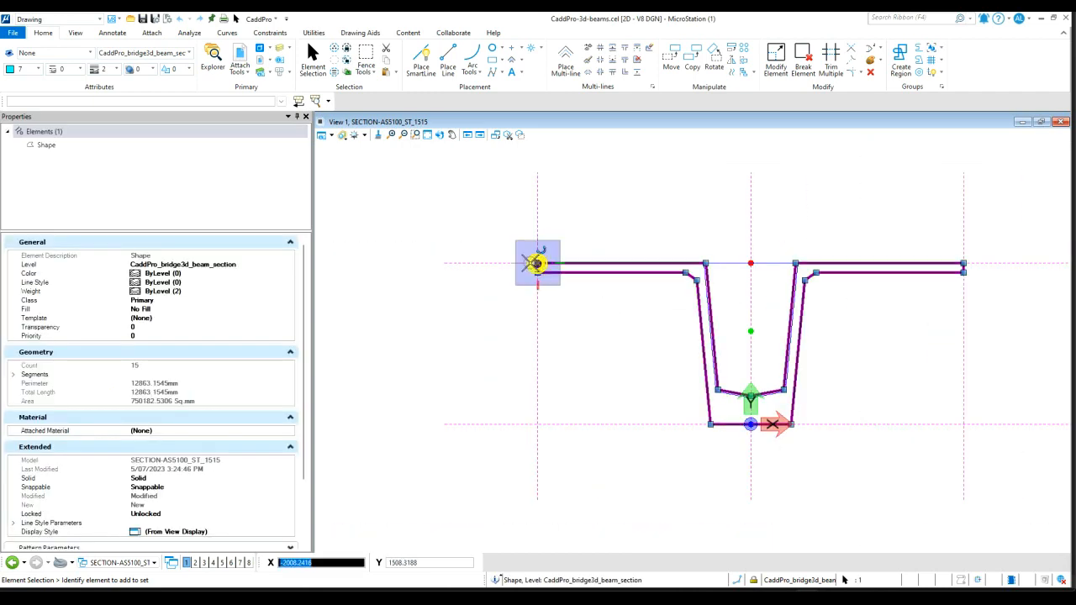
{"action": "left_click", "coordinate": [469, 264]}
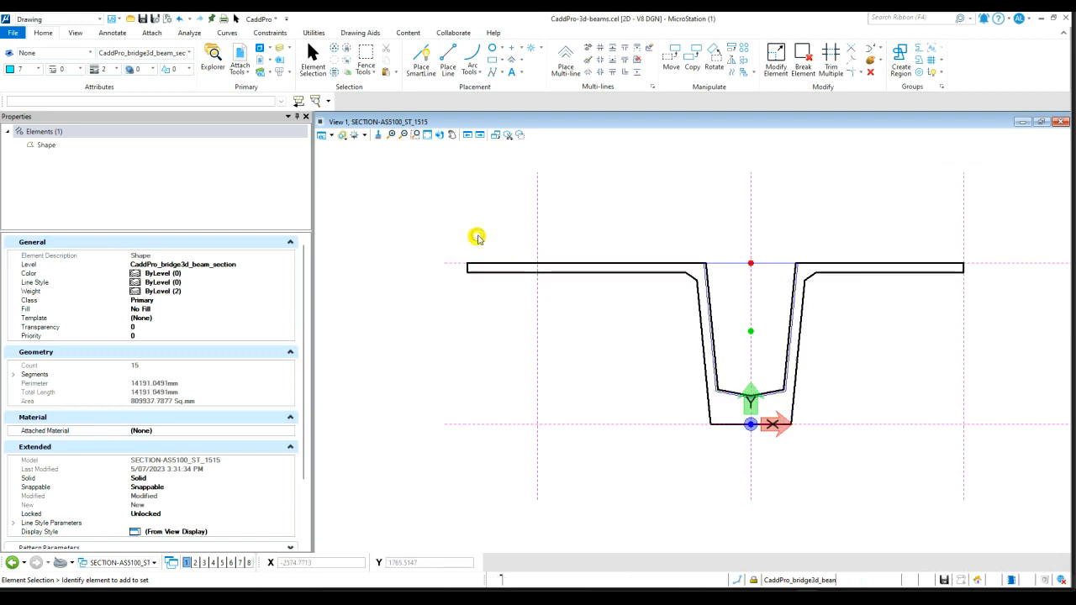
Stretch the right end of the top flange outward, then undo the three flange edits
{"action": "left_click", "coordinate": [934, 271]}
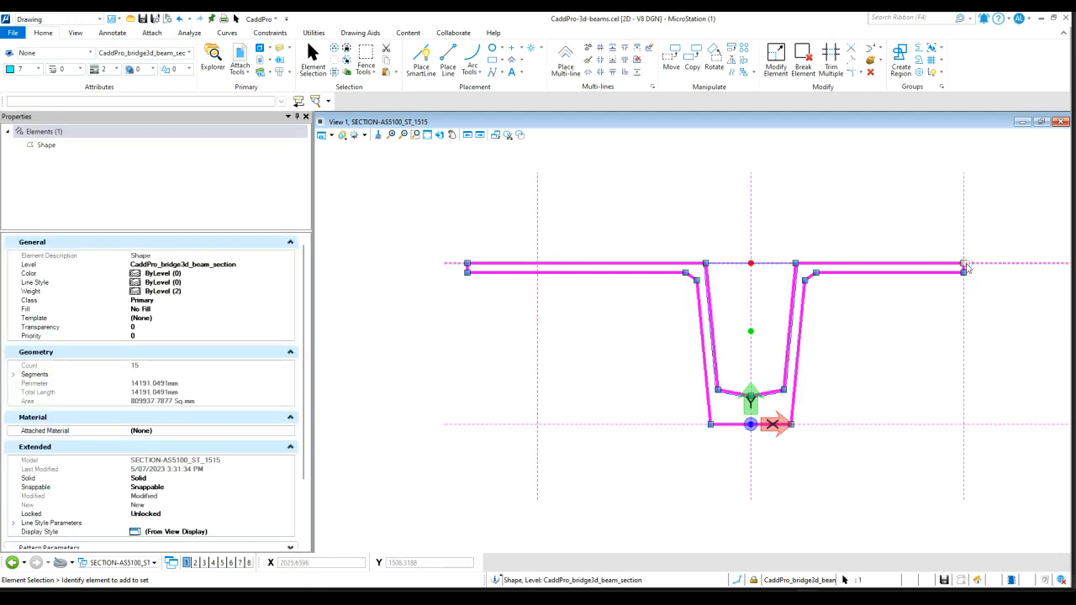
{"action": "left_click_drag", "start_coordinate": [964, 269], "coordinate": [1043, 267]}
{"action": "left_click", "coordinate": [1029, 303]}
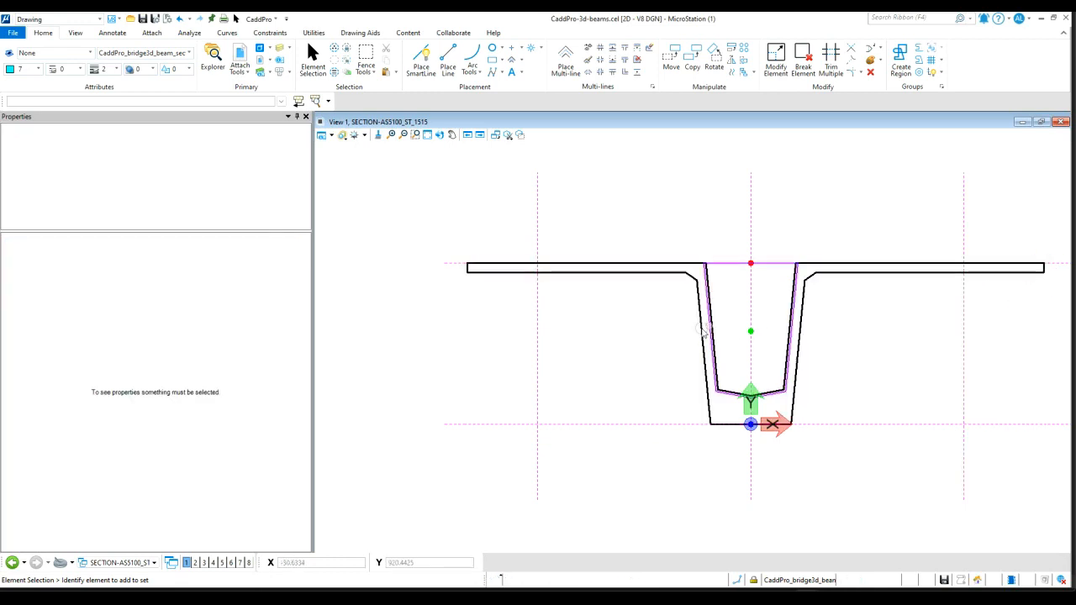
{"action": "scroll", "coordinate": [670, 339], "scroll_direction": "down", "scroll_amount": 2}
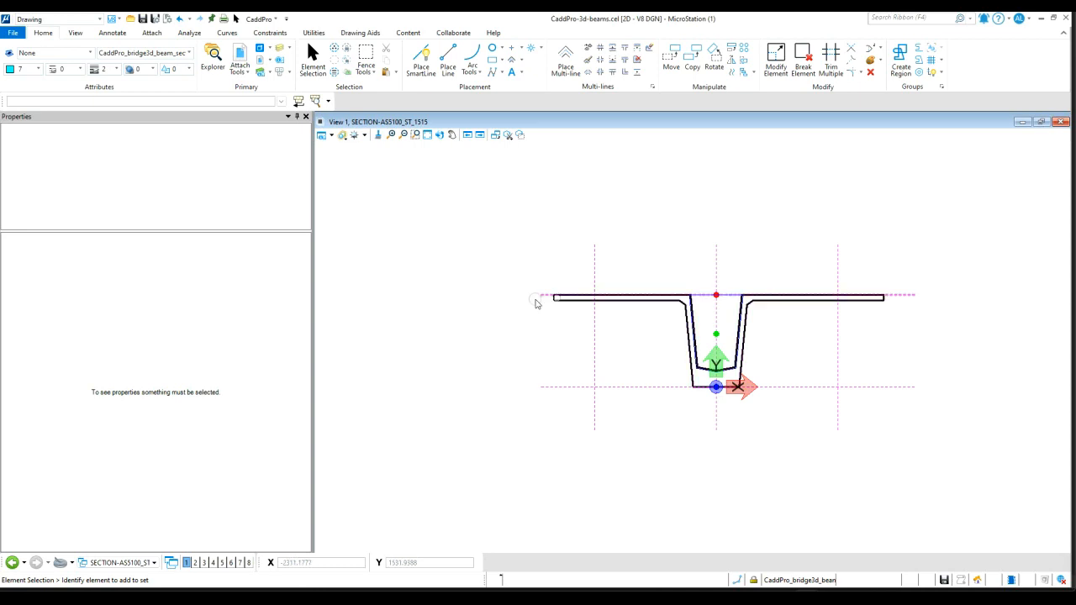
{"action": "key", "text": "ctrl+z"}
{"action": "key", "text": "ctrl+z"}
{"action": "key", "text": "ctrl+z"}
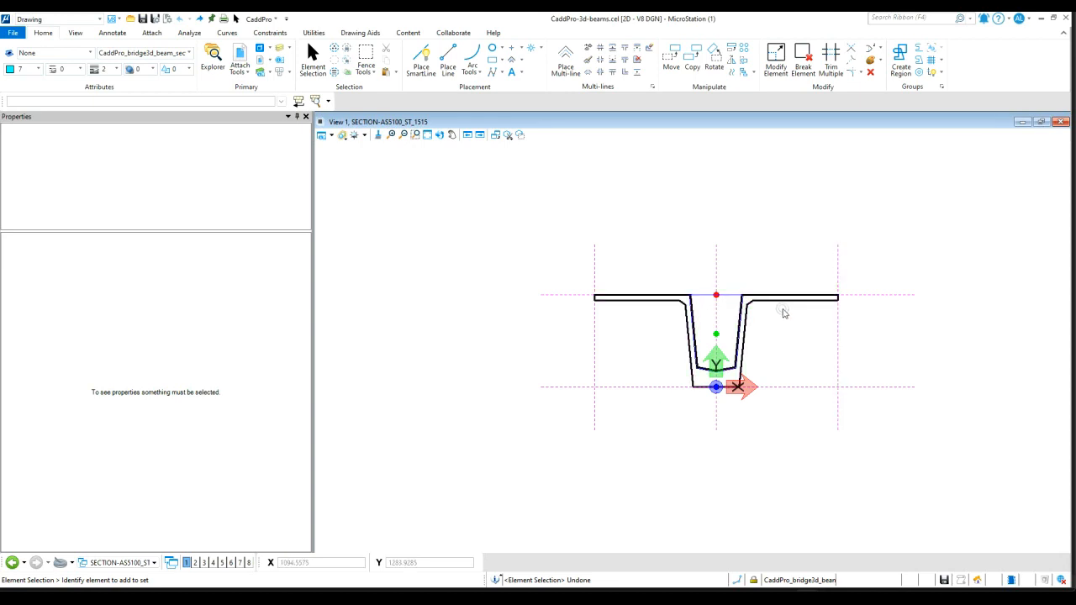
Inspect the levels of the section's reference points for top flange, centre of gravity and soffit
{"action": "scroll", "coordinate": [779, 354], "scroll_direction": "up", "scroll_amount": 2}
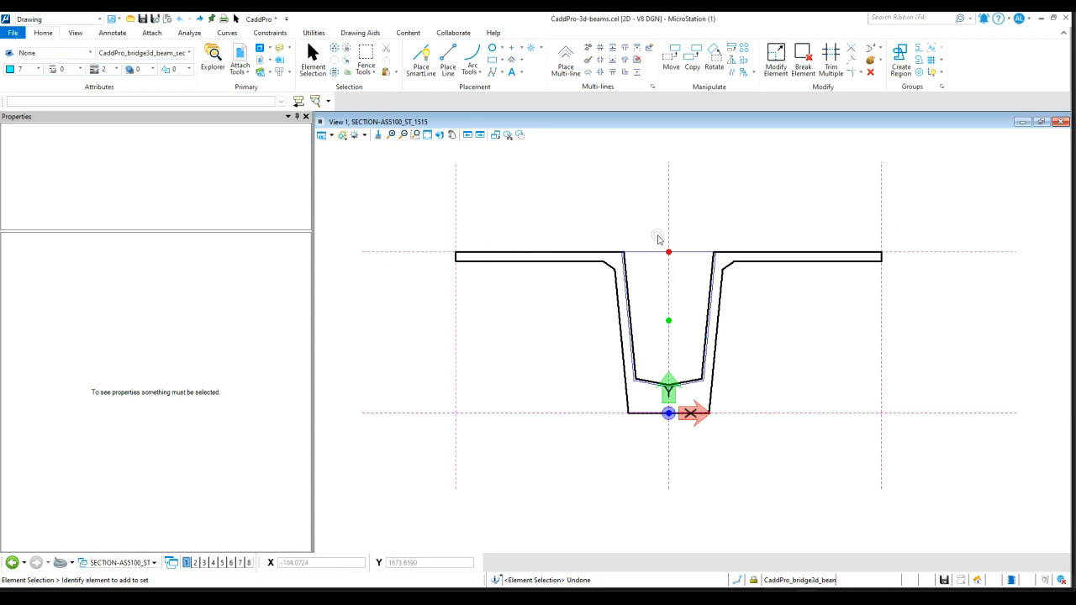
{"action": "left_click_drag", "start_coordinate": [653, 230], "coordinate": [685, 446]}
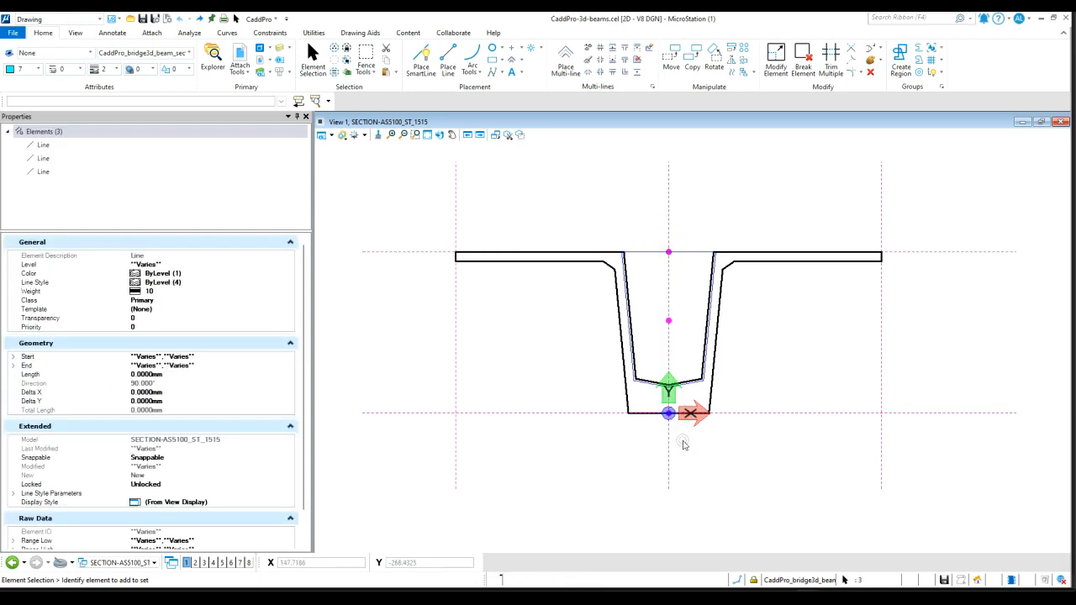
{"action": "left_click", "coordinate": [61, 148]}
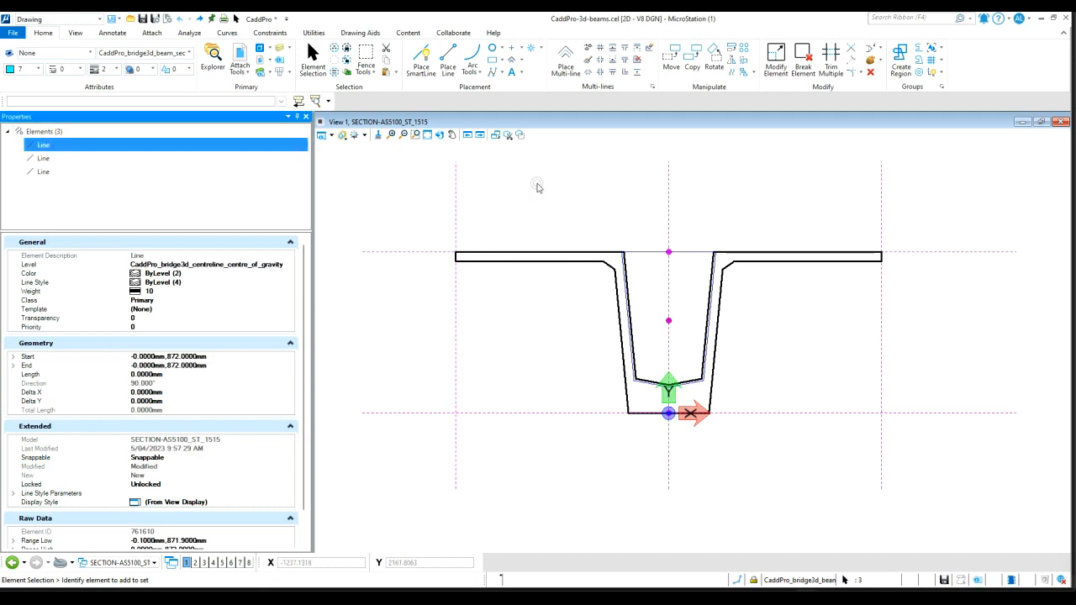
{"action": "left_click", "coordinate": [573, 200]}
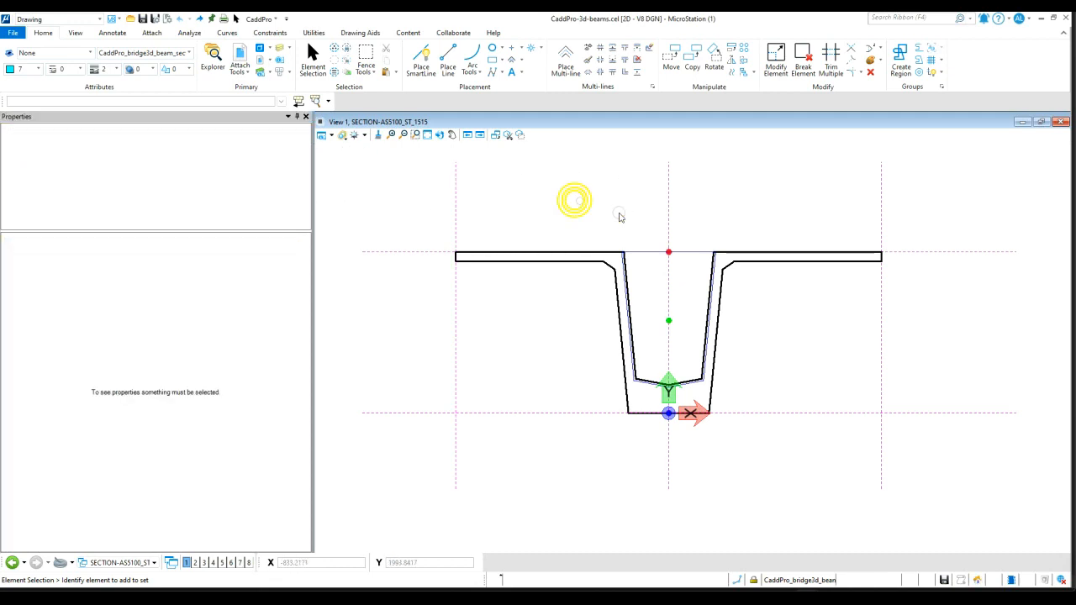
{"action": "left_click", "coordinate": [685, 284]}
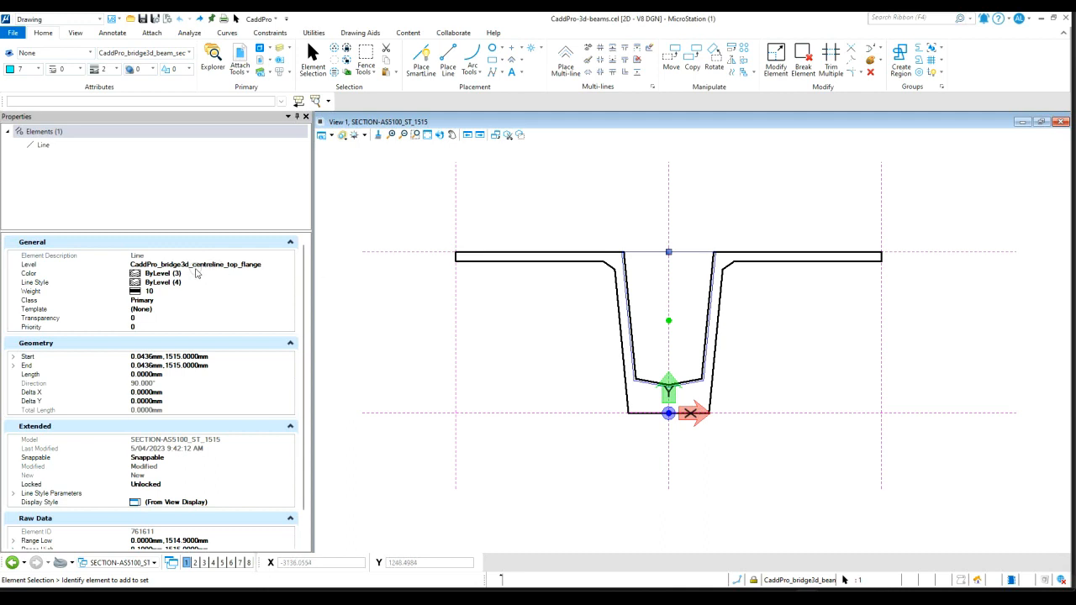
{"action": "left_click", "coordinate": [654, 310]}
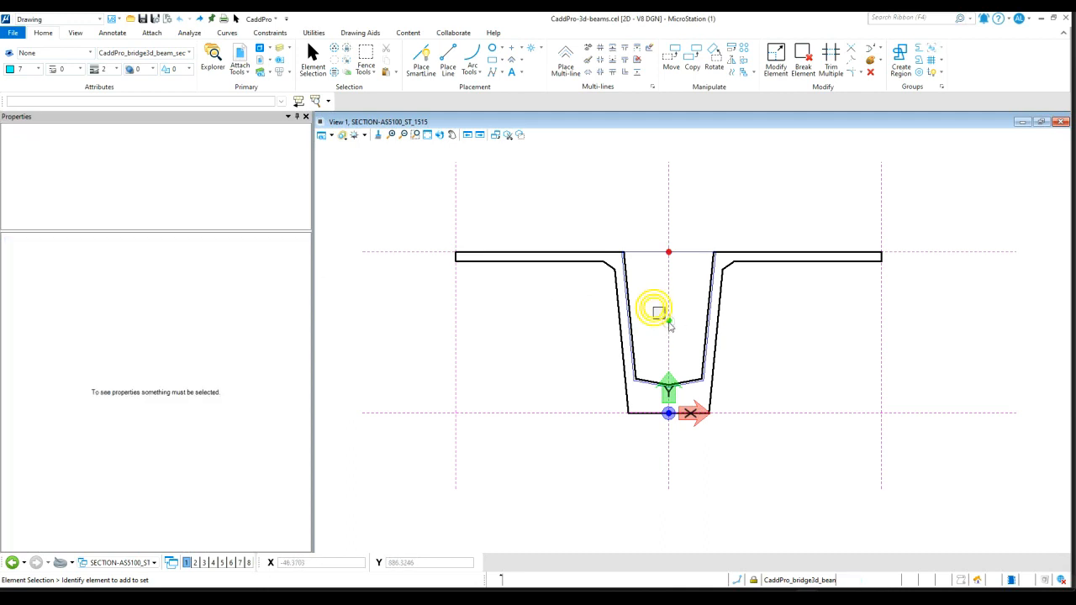
{"action": "left_click", "coordinate": [669, 325]}
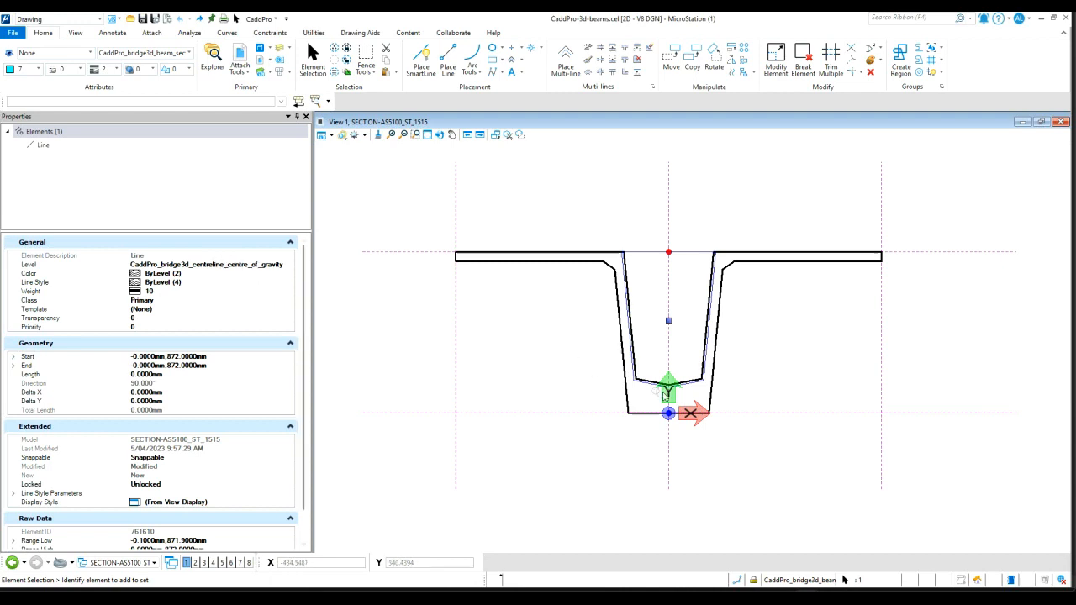
{"action": "left_click", "coordinate": [654, 362]}
{"action": "left_click", "coordinate": [656, 367]}
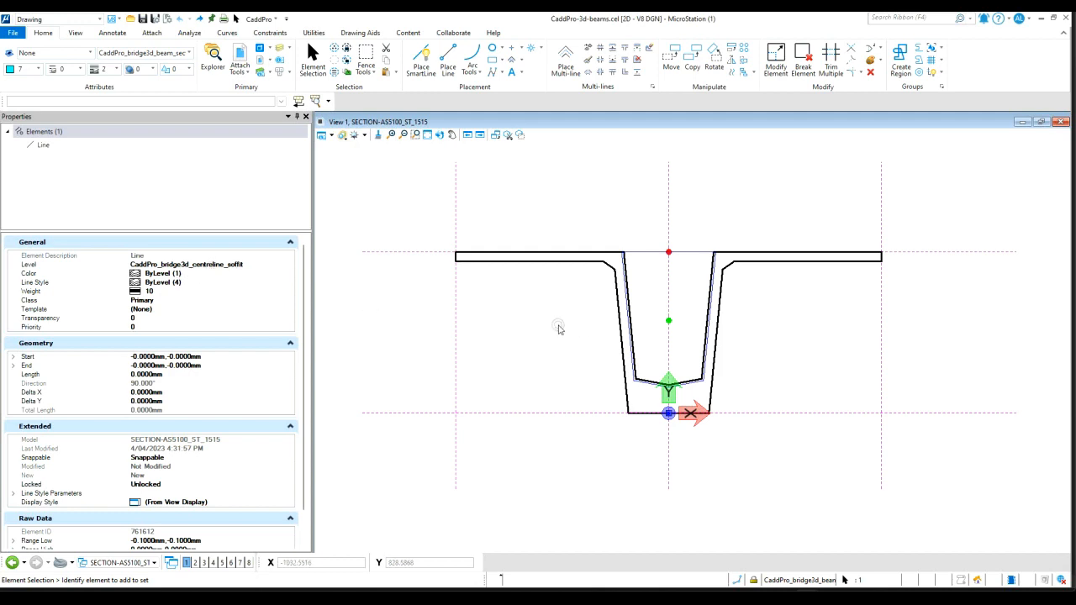
Open the Models list of the beam cell library
{"action": "left_click", "coordinate": [529, 324]}
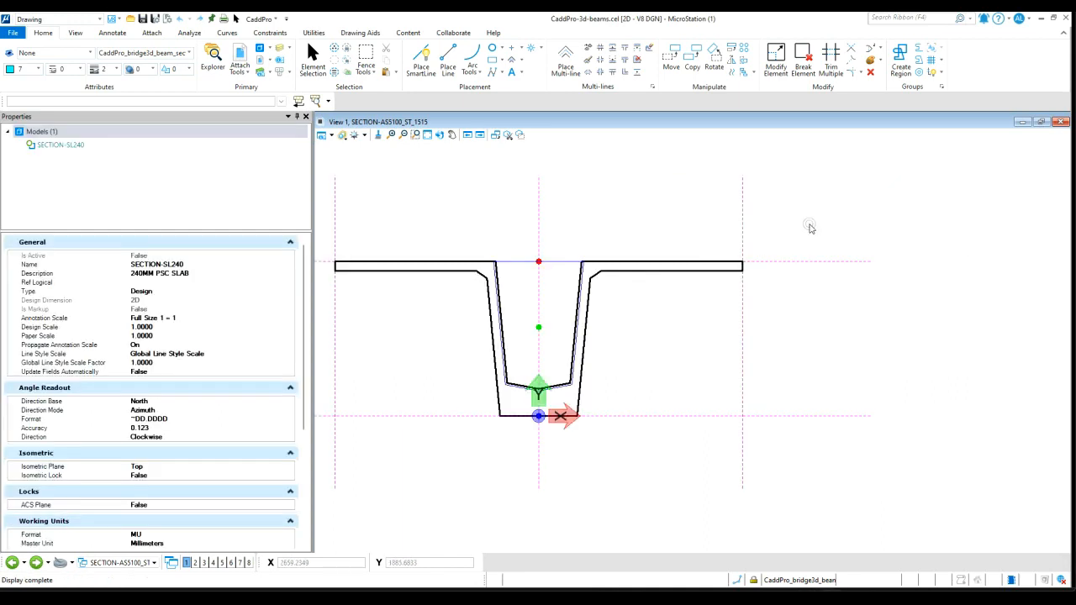
{"action": "left_click", "coordinate": [261, 50]}
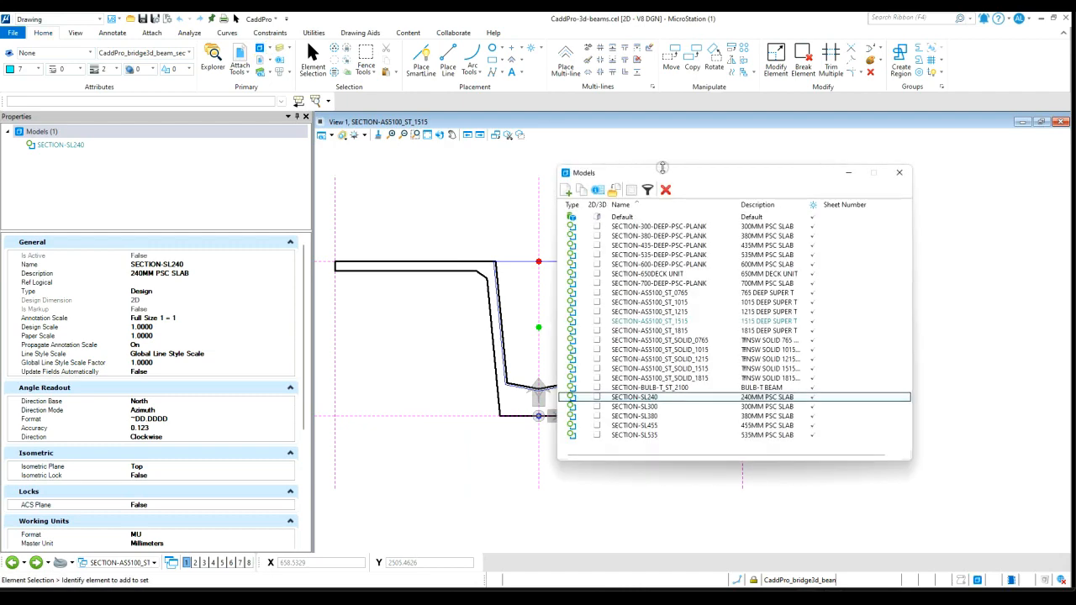
Open the SECTION-AS5100_ST_SOLID_1015 and SECTION-BULB-T_ST_2100 models from the Models list to view their sections
{"action": "left_click_drag", "start_coordinate": [669, 159], "coordinate": [831, 143]}
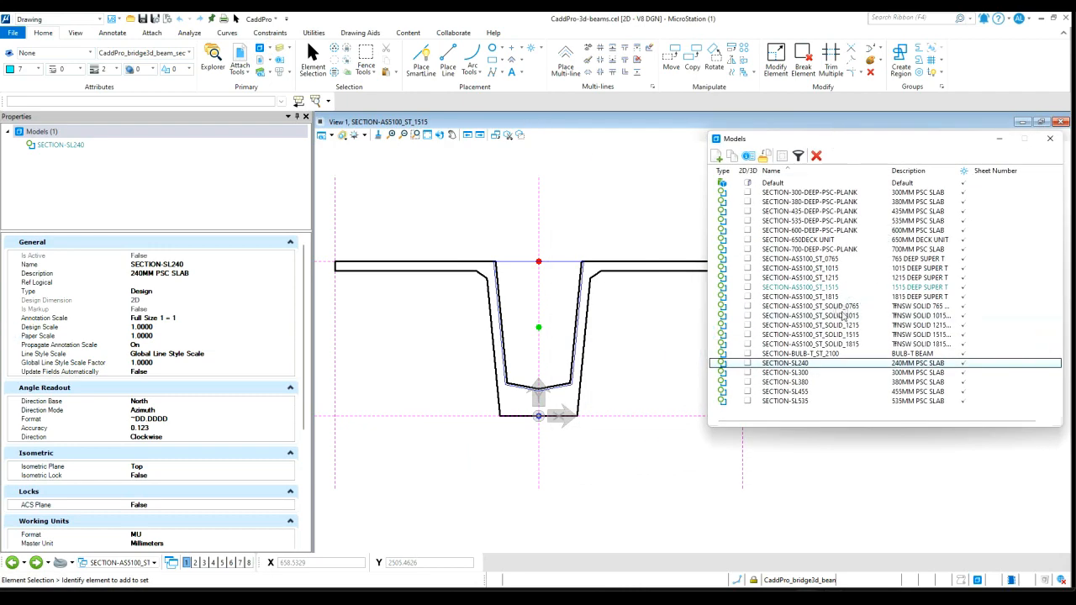
{"action": "left_click", "coordinate": [838, 316]}
{"action": "double_click", "coordinate": [838, 316]}
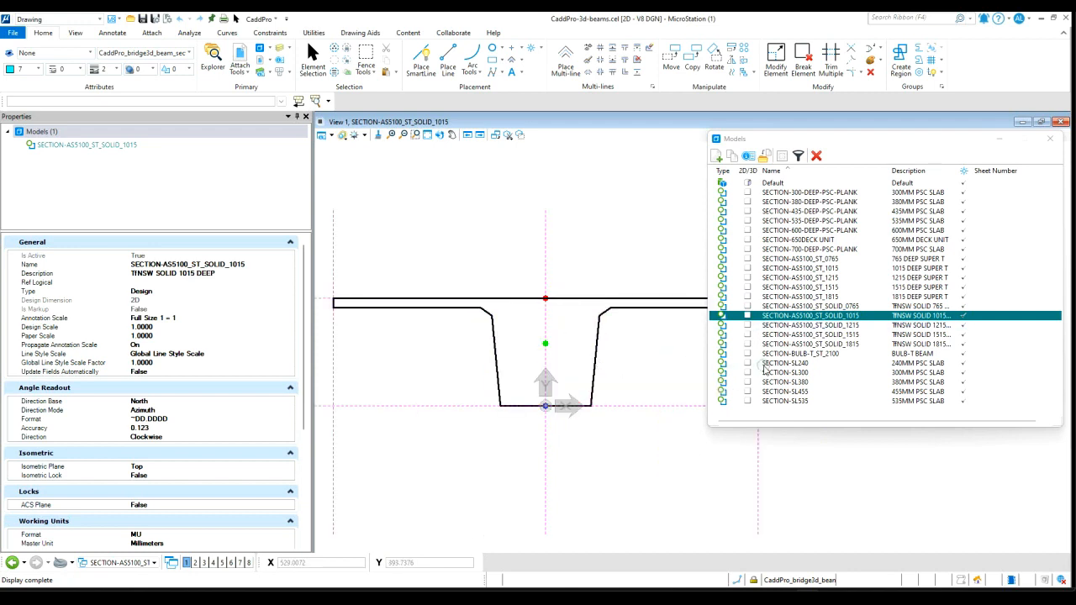
{"action": "double_click", "coordinate": [821, 354]}
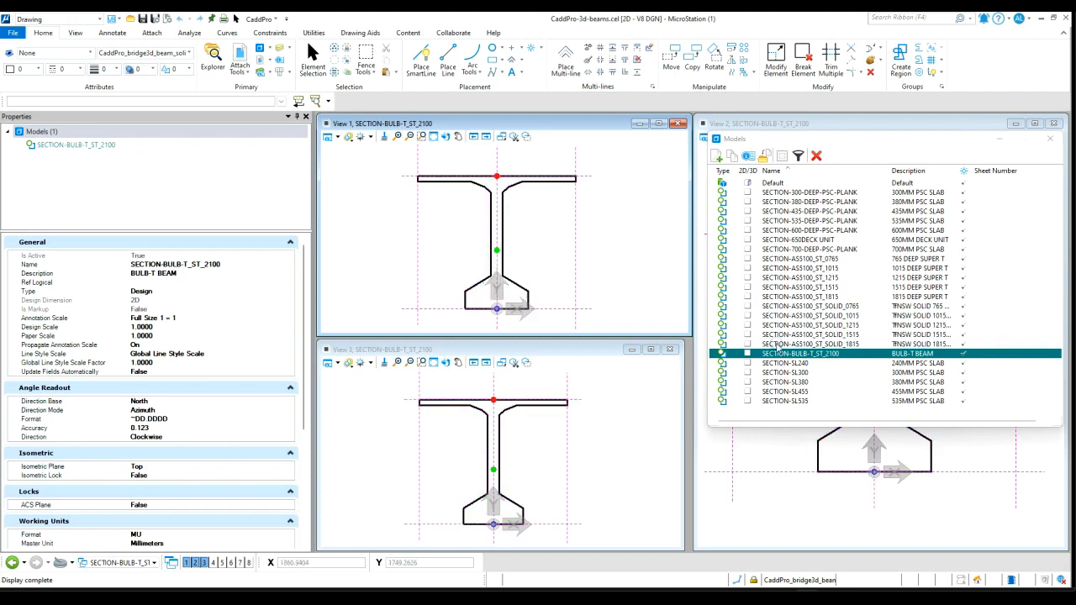
Open the SECTION-SL240 and SECTION-SL535 slab models and inspect the SL535 section's void circle
{"action": "double_click", "coordinate": [805, 365]}
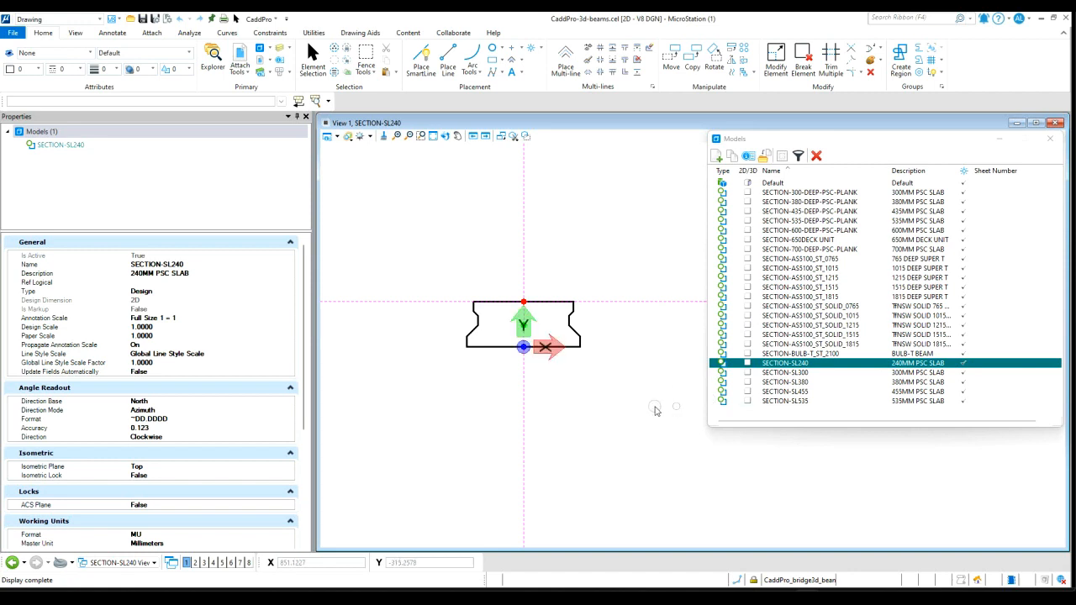
{"action": "double_click", "coordinate": [802, 402]}
{"action": "scroll", "coordinate": [499, 360], "scroll_direction": "up", "scroll_amount": 3}
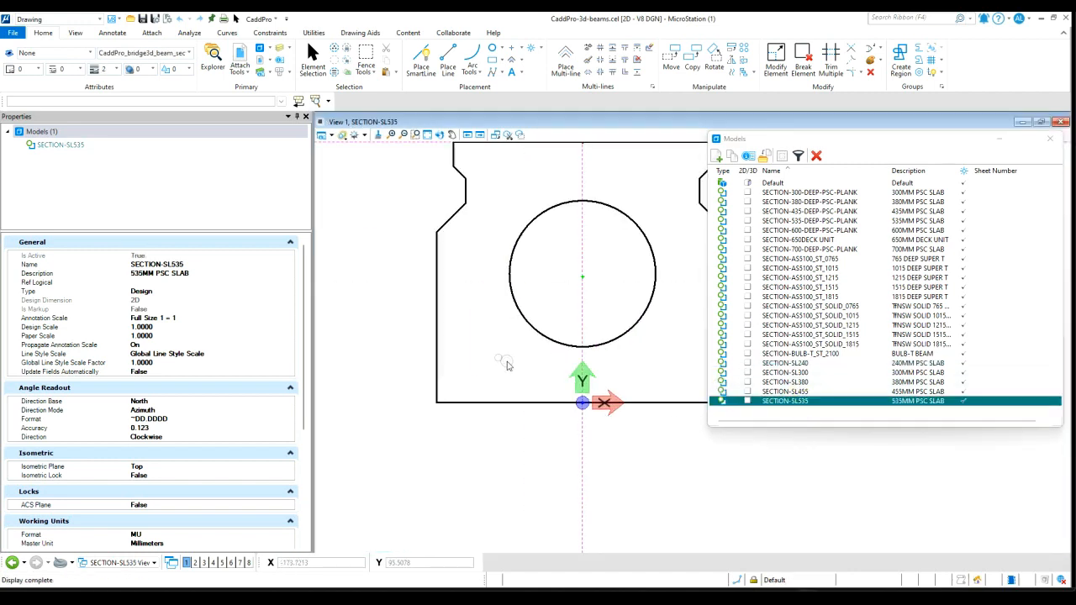
{"action": "scroll", "coordinate": [504, 362], "scroll_direction": "down", "scroll_amount": 3}
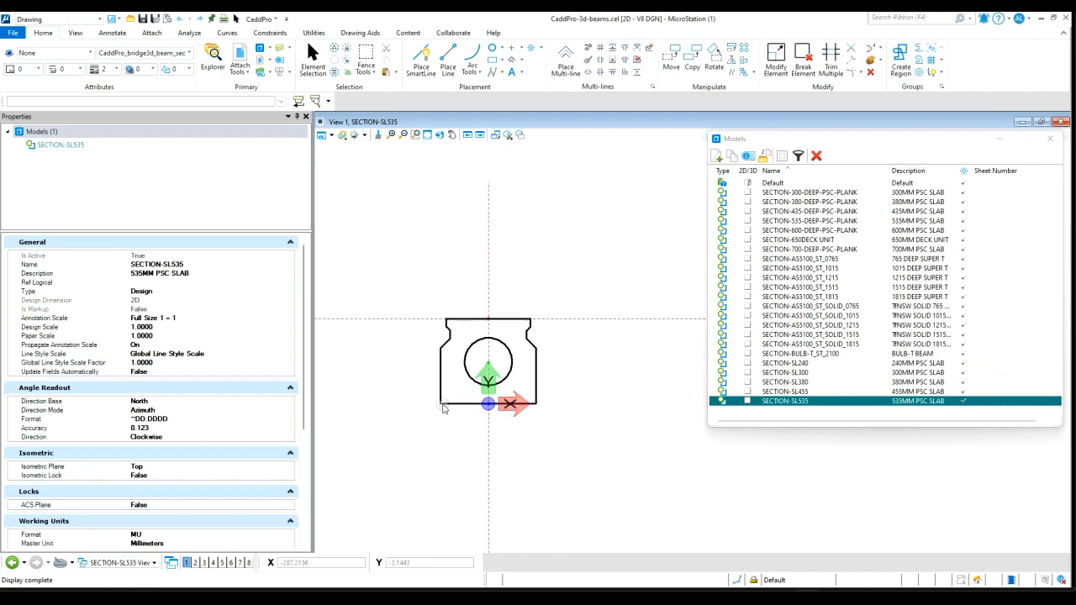
{"action": "left_click", "coordinate": [536, 353]}
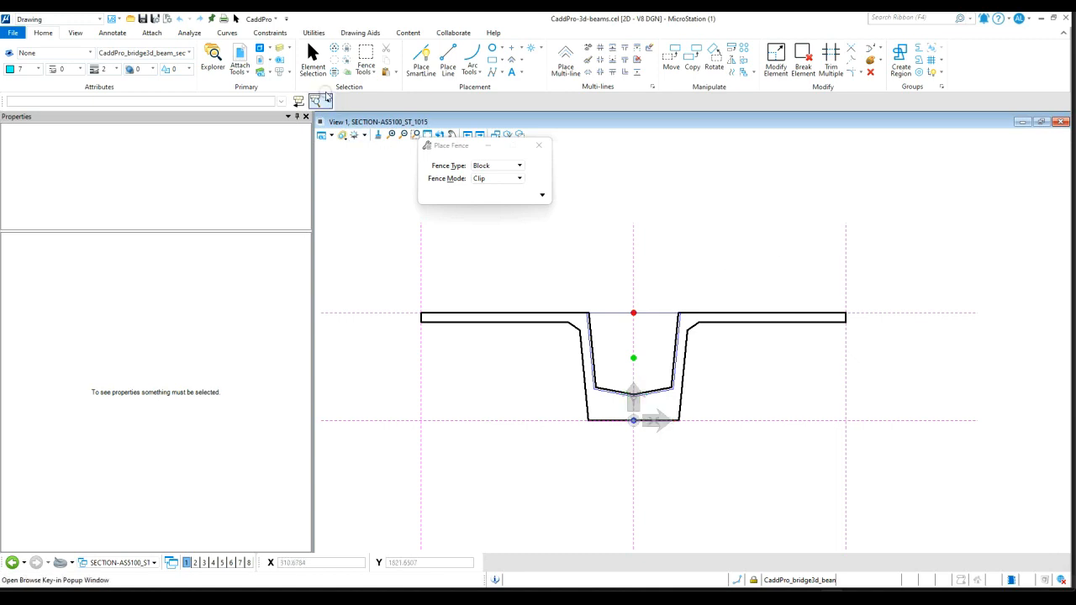
Copy the SECTION-AS5100_ST_1015 model as SECTION-NEW with the description NEW SECTION
{"action": "left_click", "coordinate": [259, 47]}
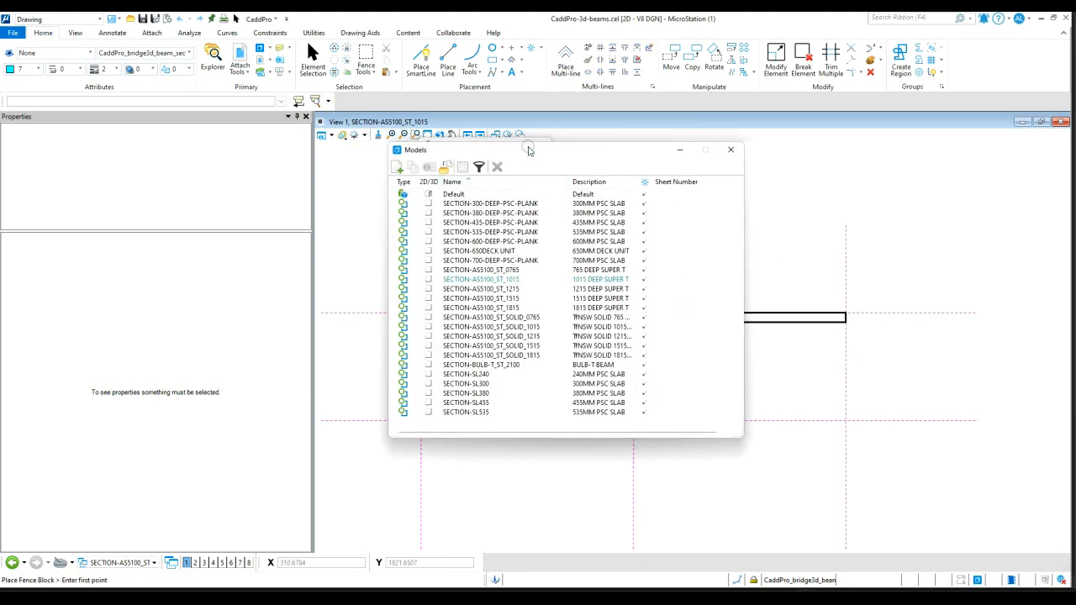
{"action": "left_click_drag", "start_coordinate": [528, 149], "coordinate": [369, 146]}
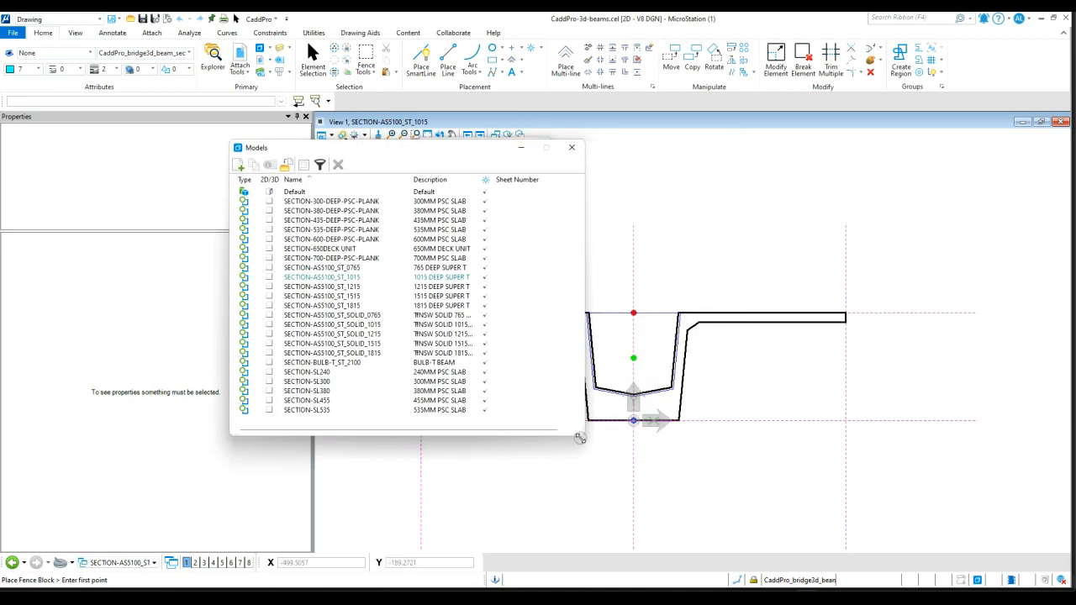
{"action": "left_click_drag", "start_coordinate": [580, 440], "coordinate": [592, 481]}
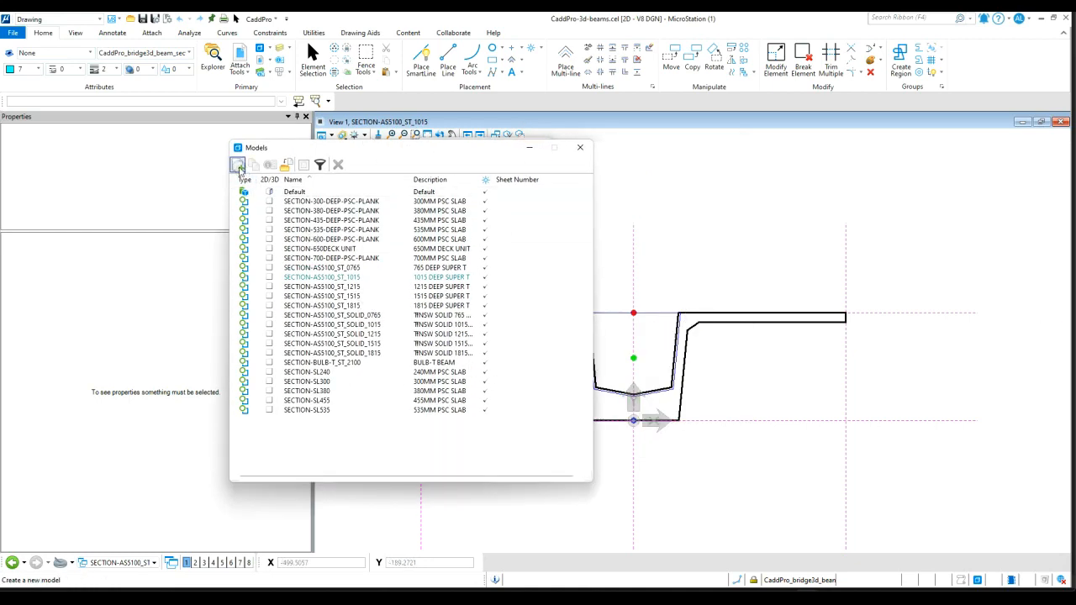
{"action": "left_click_drag", "start_coordinate": [431, 149], "coordinate": [404, 262]}
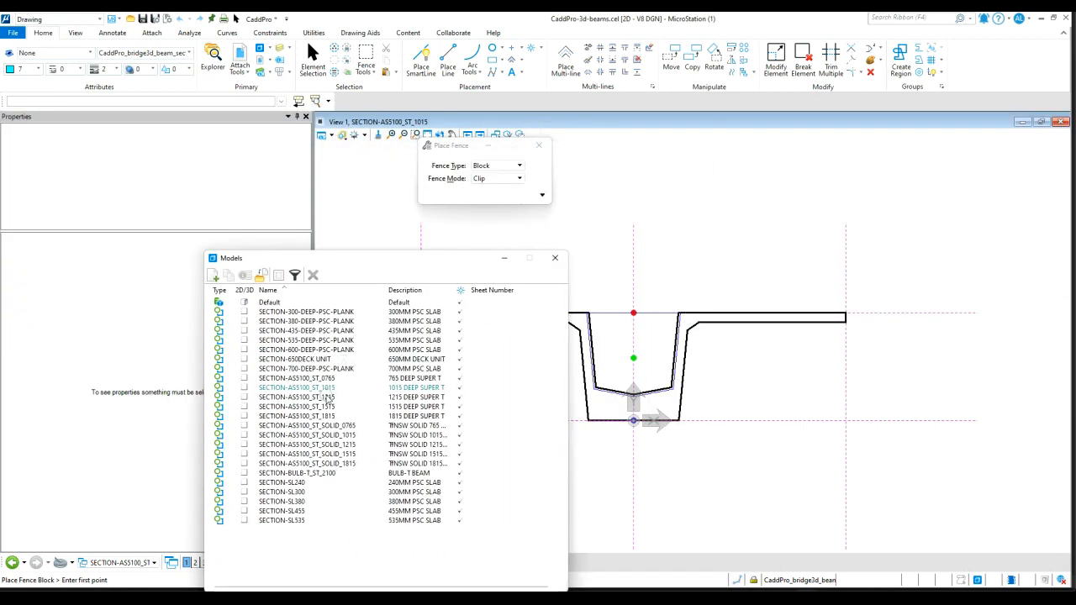
{"action": "left_click", "coordinate": [326, 388]}
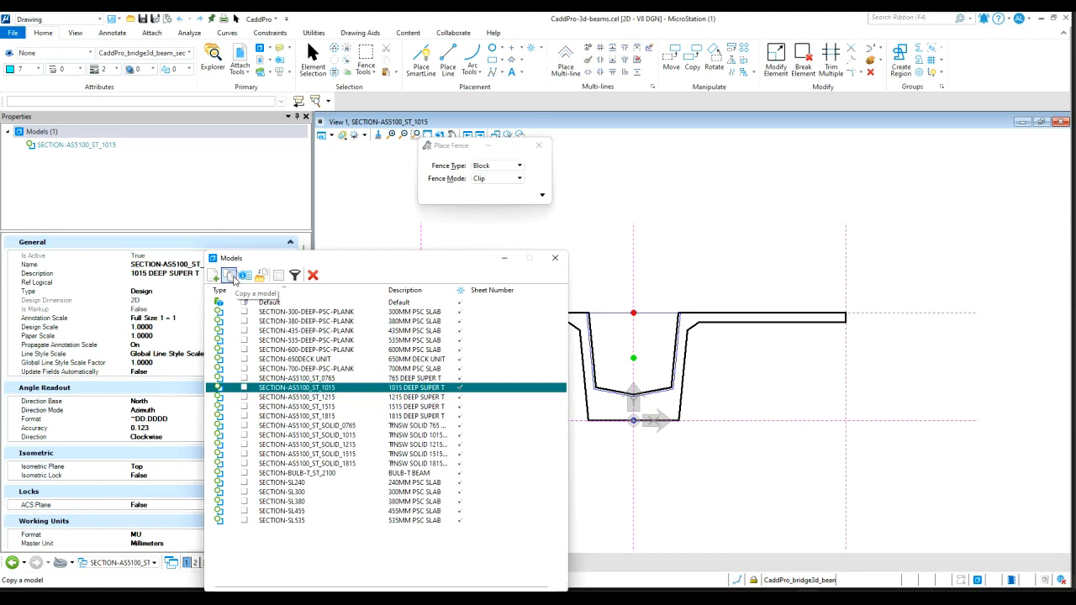
{"action": "left_click", "coordinate": [230, 276]}
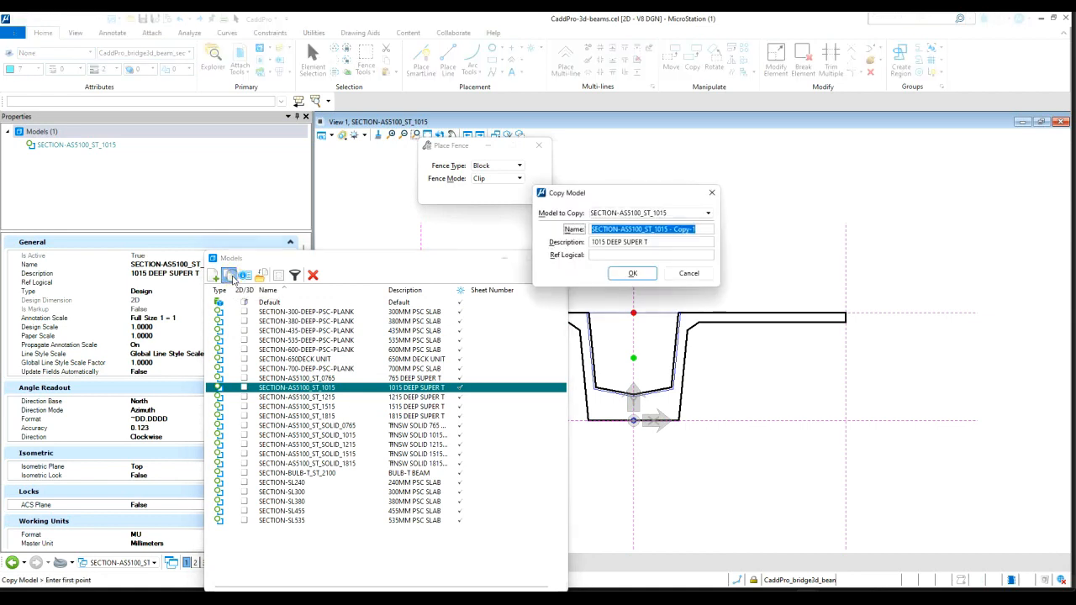
{"action": "left_click", "coordinate": [630, 230]}
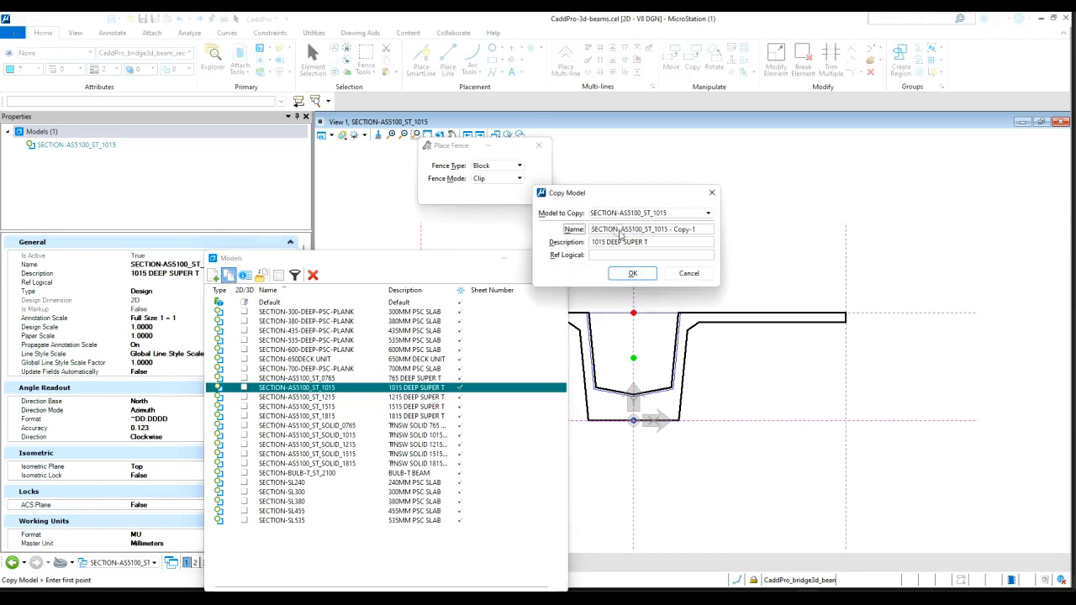
{"action": "left_click_drag", "start_coordinate": [620, 231], "coordinate": [758, 230]}
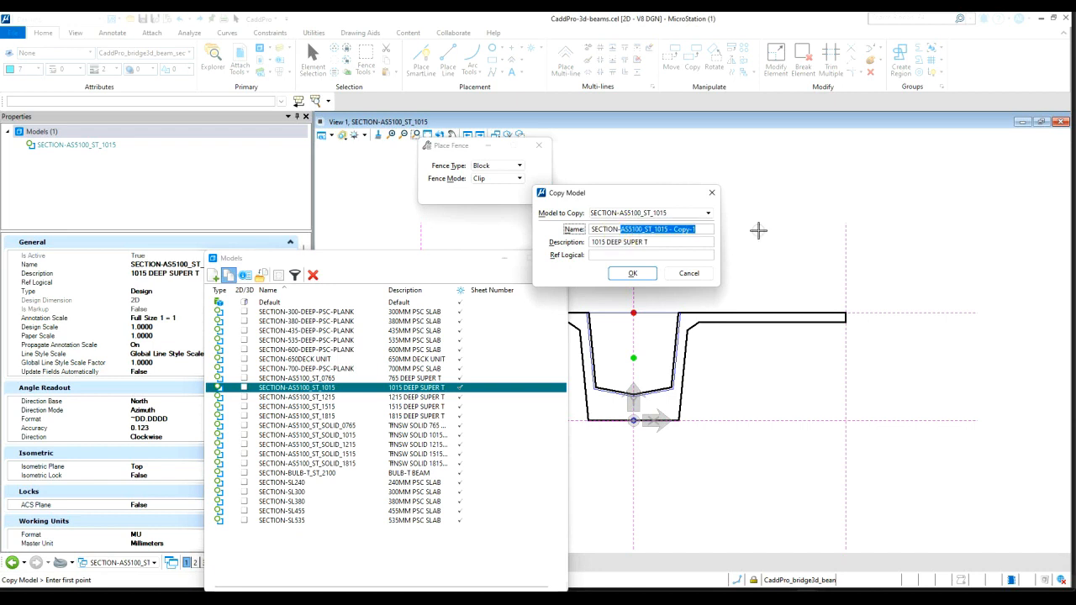
{"action": "type", "text": "N-NEW"}
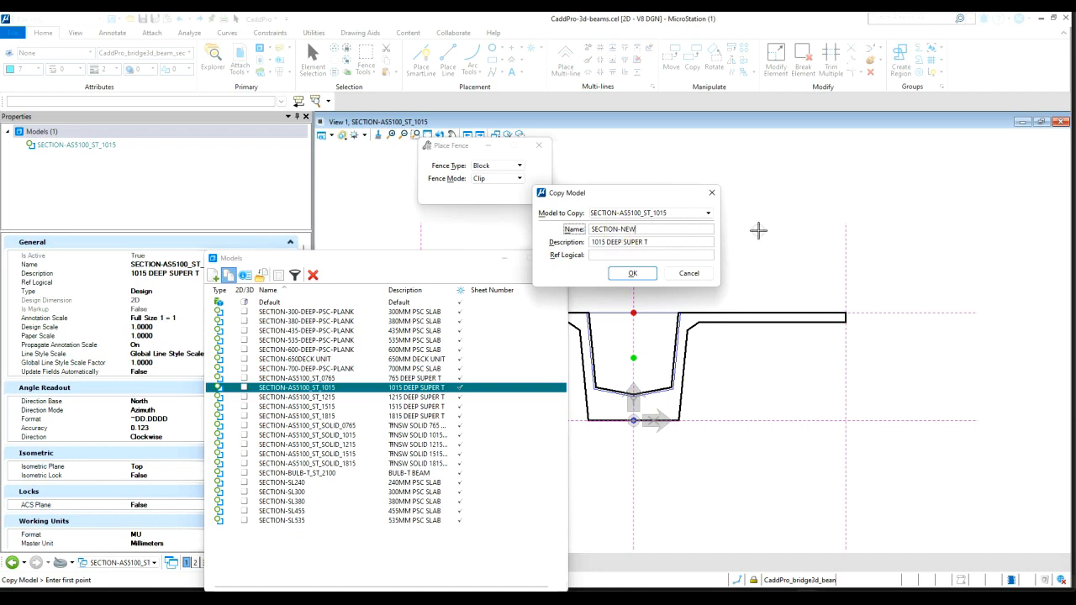
{"action": "key", "text": "Tab"}
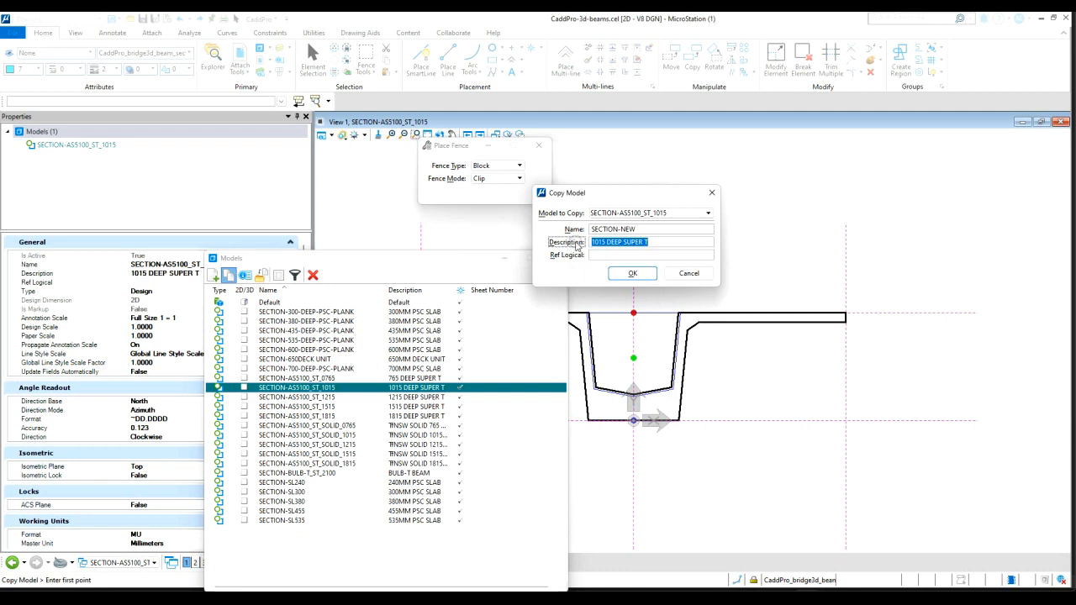
{"action": "type", "text": "NEW SECTION"}
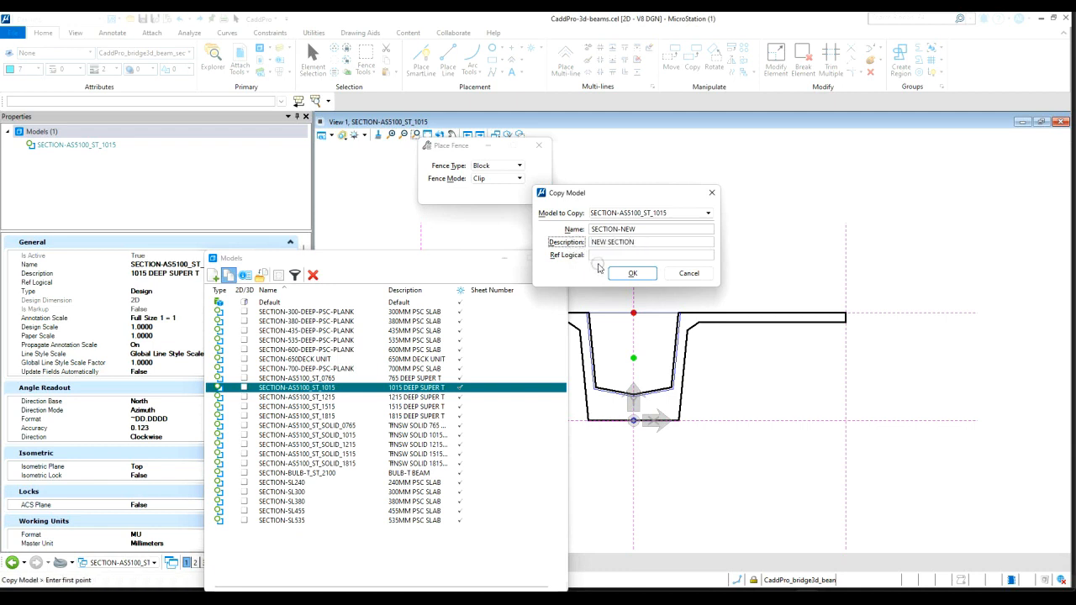
{"action": "left_click", "coordinate": [638, 276]}
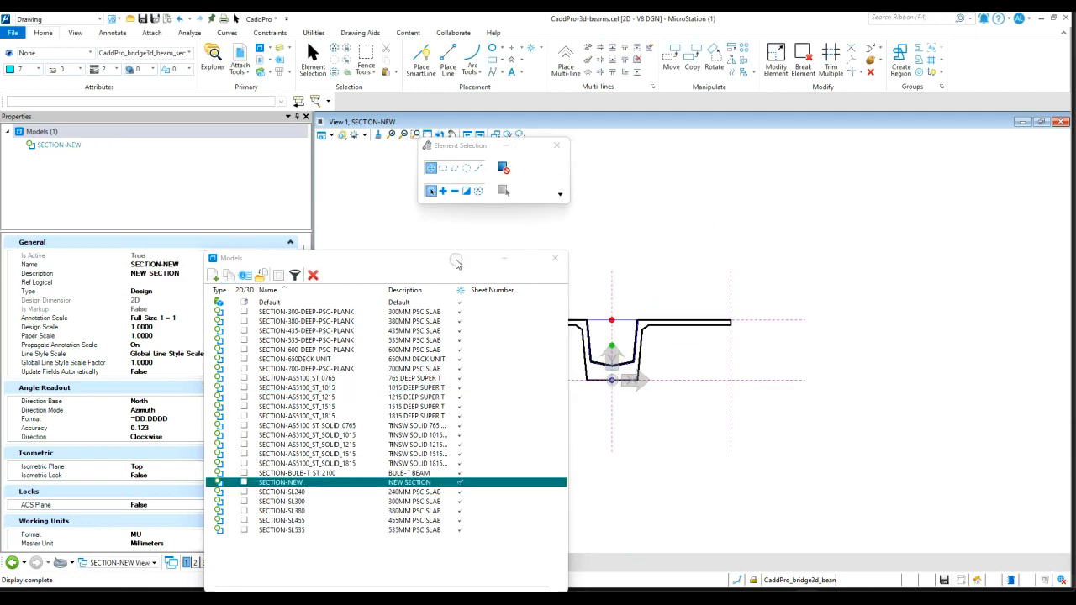
Try to rename the SECTION-NEW model in the Models list
{"action": "left_click_drag", "start_coordinate": [456, 259], "coordinate": [452, 144]}
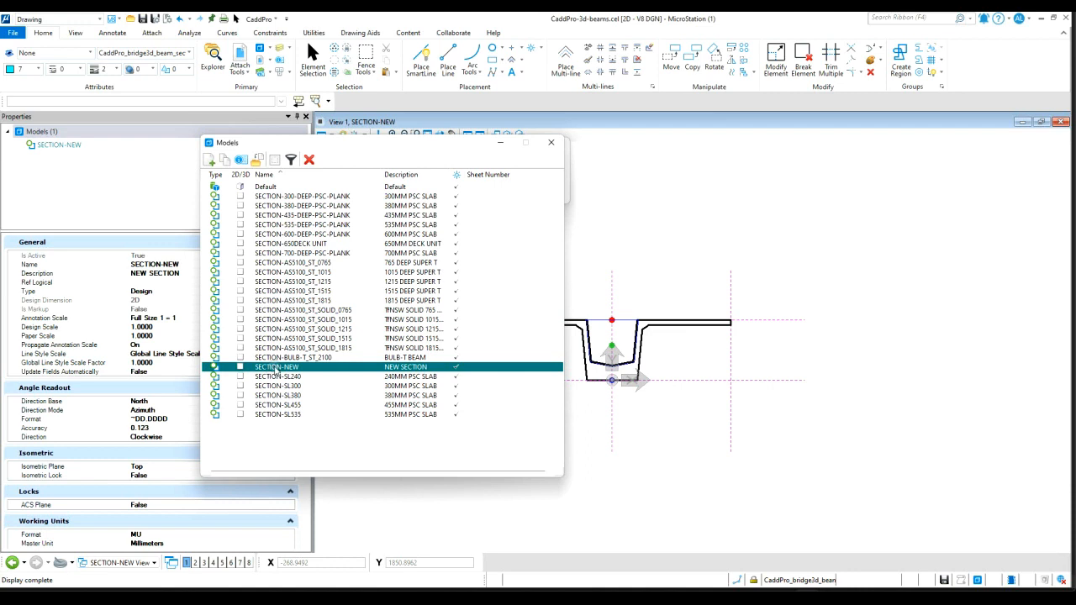
{"action": "left_click_drag", "start_coordinate": [382, 142], "coordinate": [323, 142]}
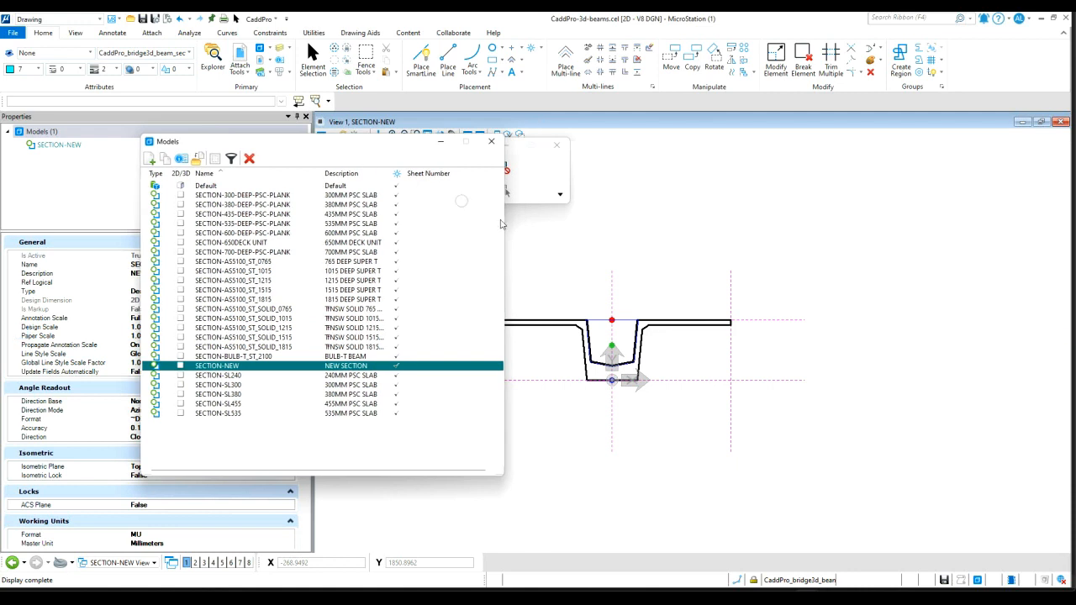
{"action": "scroll", "coordinate": [786, 358], "scroll_direction": "down", "scroll_amount": 5}
{"action": "scroll", "coordinate": [726, 359], "scroll_direction": "up", "scroll_amount": 5}
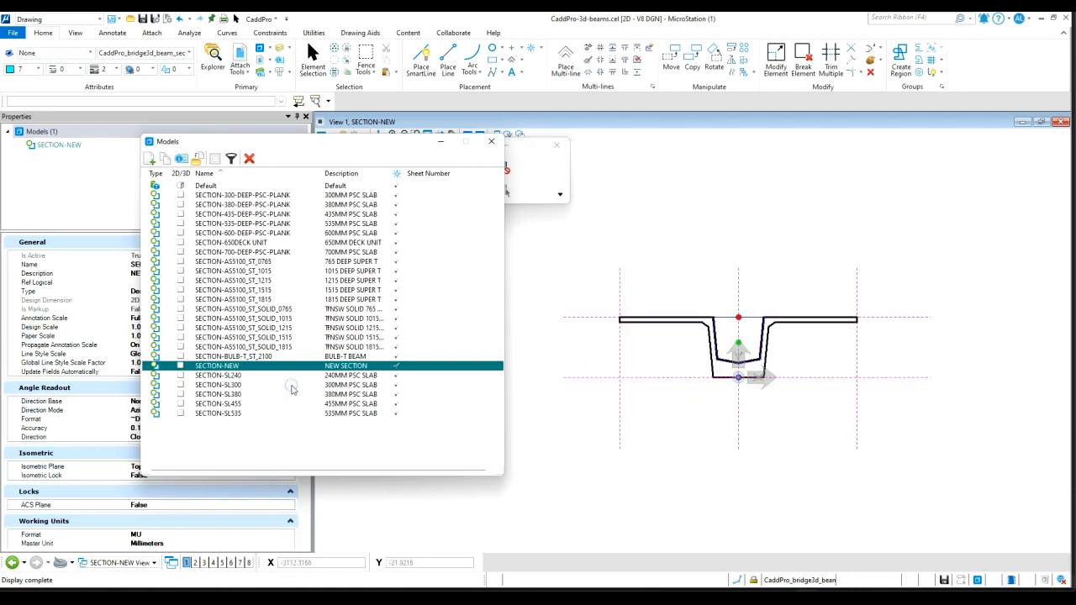
{"action": "right_click", "coordinate": [214, 362]}
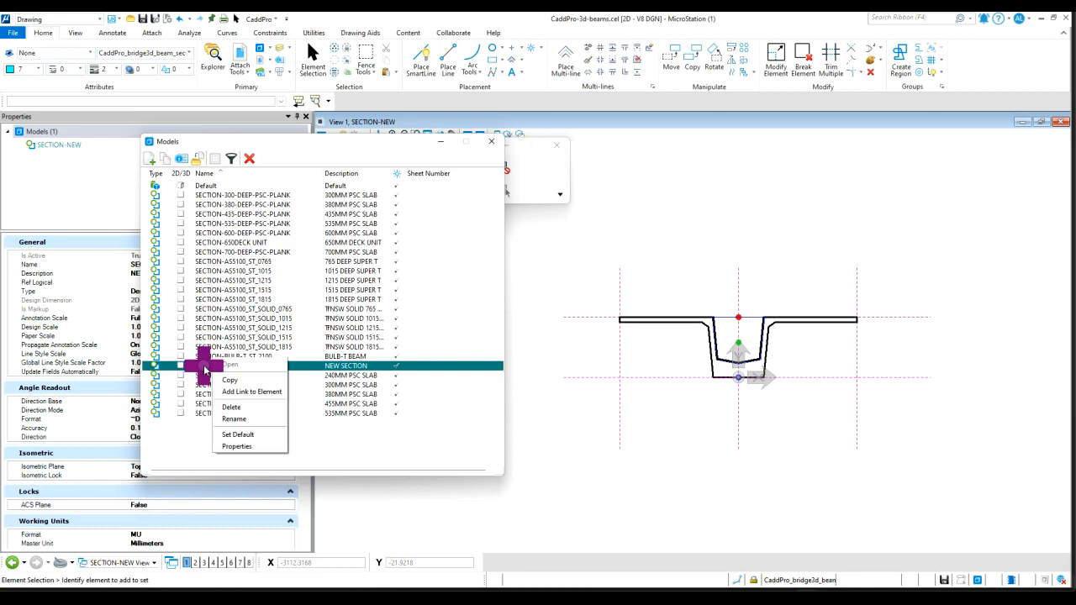
{"action": "left_click", "coordinate": [226, 419]}
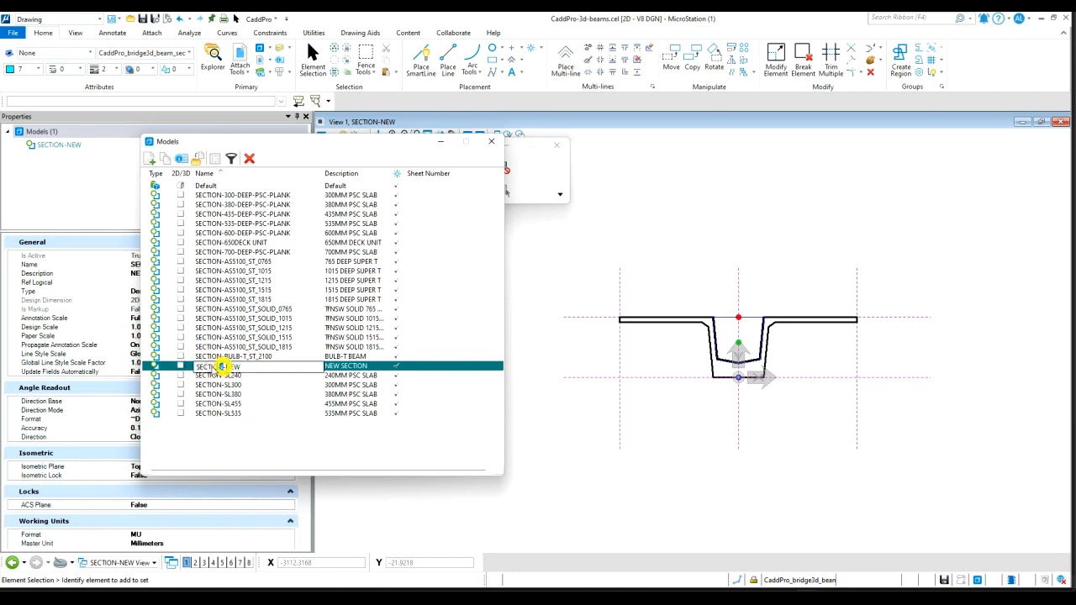
{"action": "left_click_drag", "start_coordinate": [220, 368], "coordinate": [187, 368]}
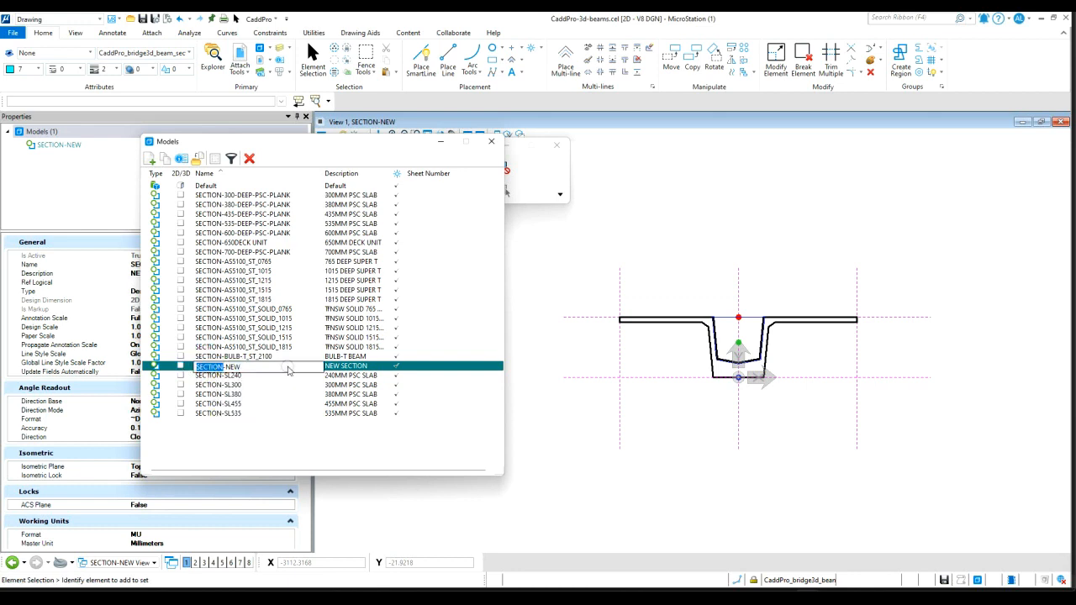
{"action": "left_click", "coordinate": [267, 346]}
{"action": "left_click", "coordinate": [239, 365]}
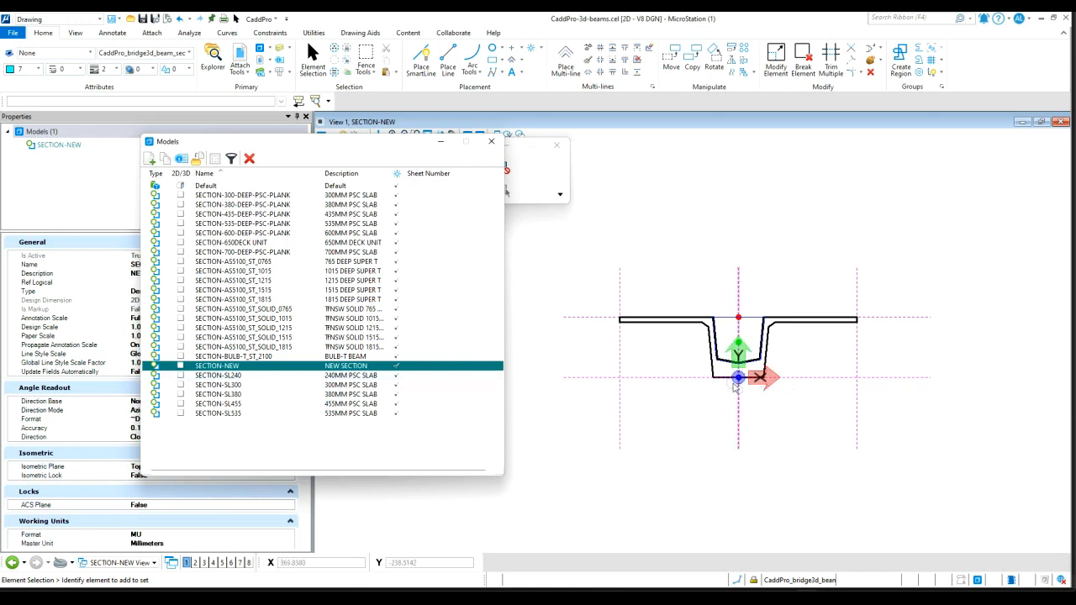
Place a block fence around the new section's top flange and upper webs, leaving the soffit outside
{"action": "scroll", "coordinate": [761, 382], "scroll_direction": "up", "scroll_amount": 1}
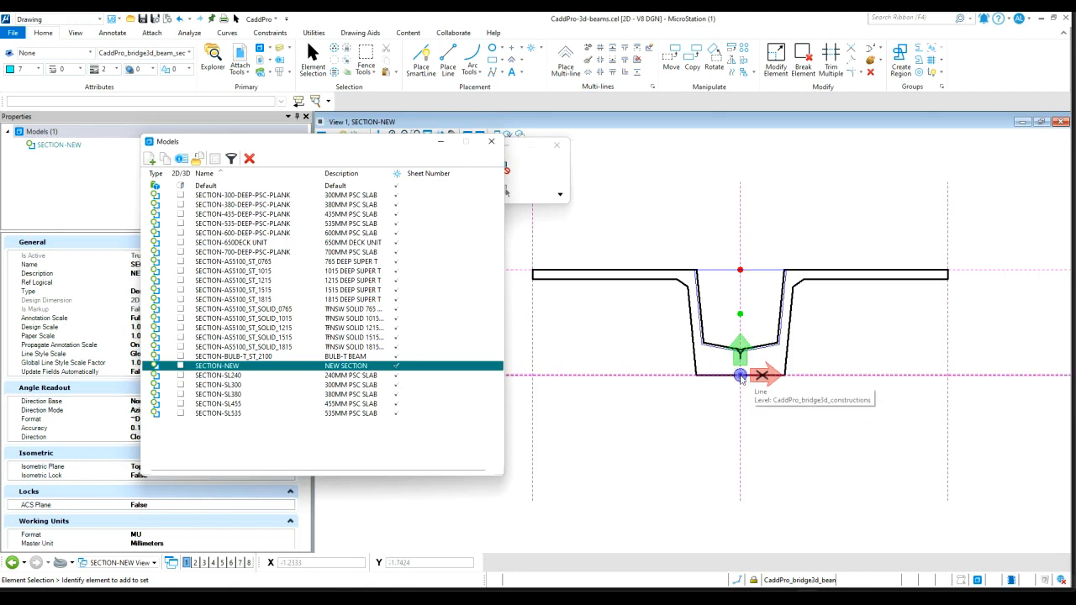
{"action": "scroll", "coordinate": [780, 439], "scroll_direction": "down", "scroll_amount": 2}
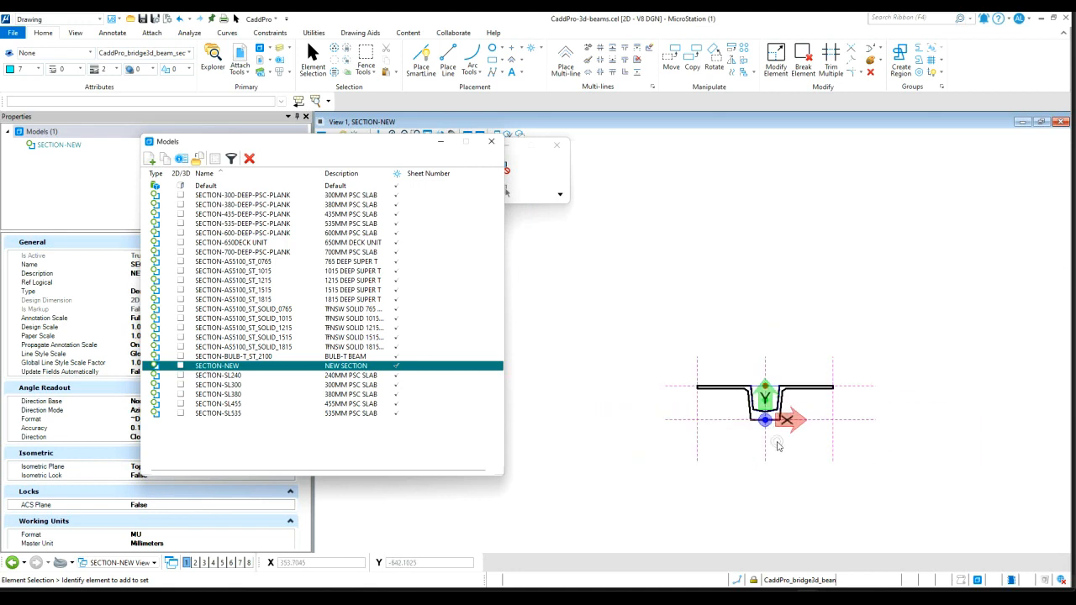
{"action": "scroll", "coordinate": [847, 397], "scroll_direction": "up", "scroll_amount": 1}
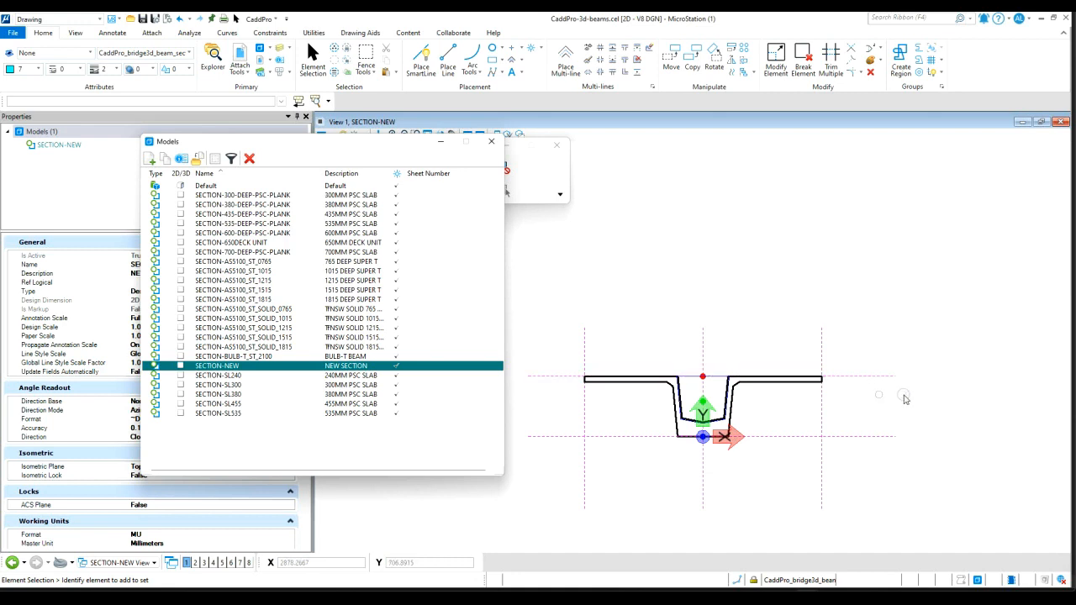
{"action": "left_click_drag", "start_coordinate": [367, 141], "coordinate": [272, 163]}
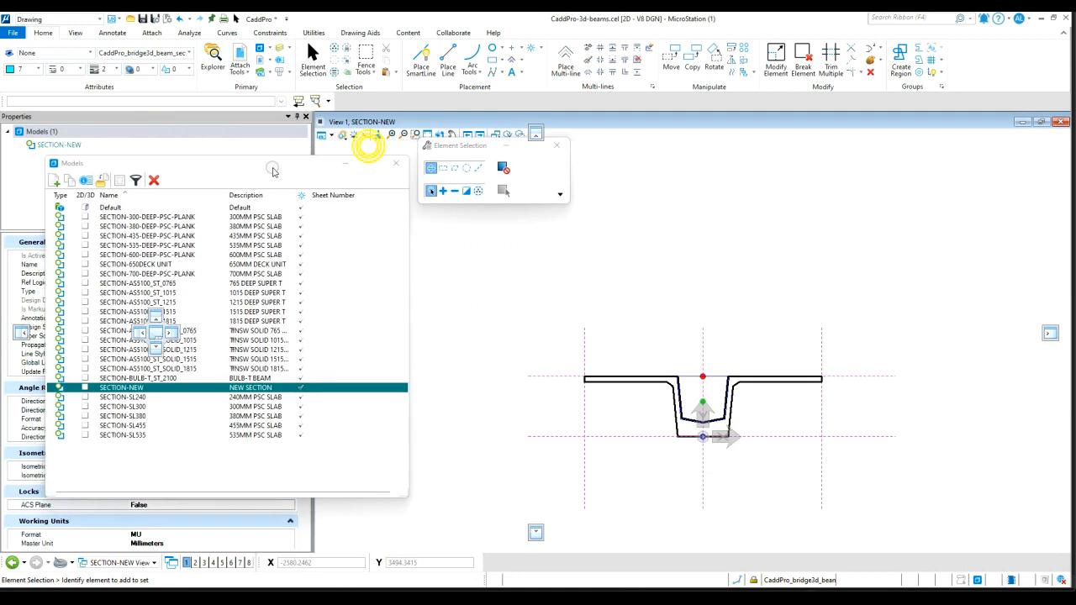
{"action": "left_click", "coordinate": [364, 52]}
{"action": "left_click", "coordinate": [505, 313]}
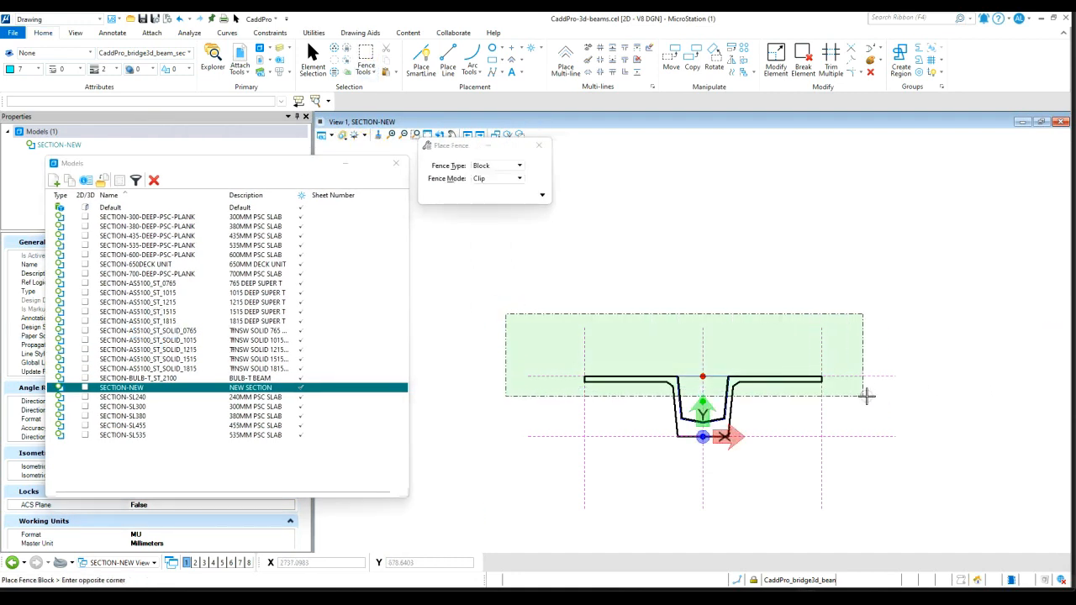
{"action": "left_click", "coordinate": [924, 401]}
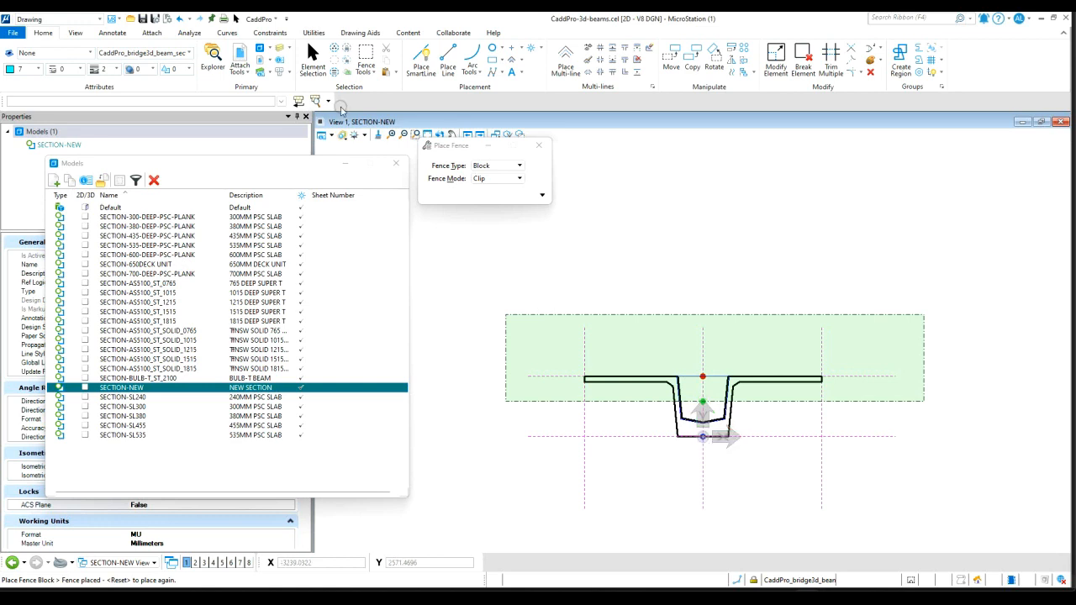
Stretch the fenced contents upward by 500 with Stretch Cells enabled to deepen the section
{"action": "left_click", "coordinate": [373, 70]}
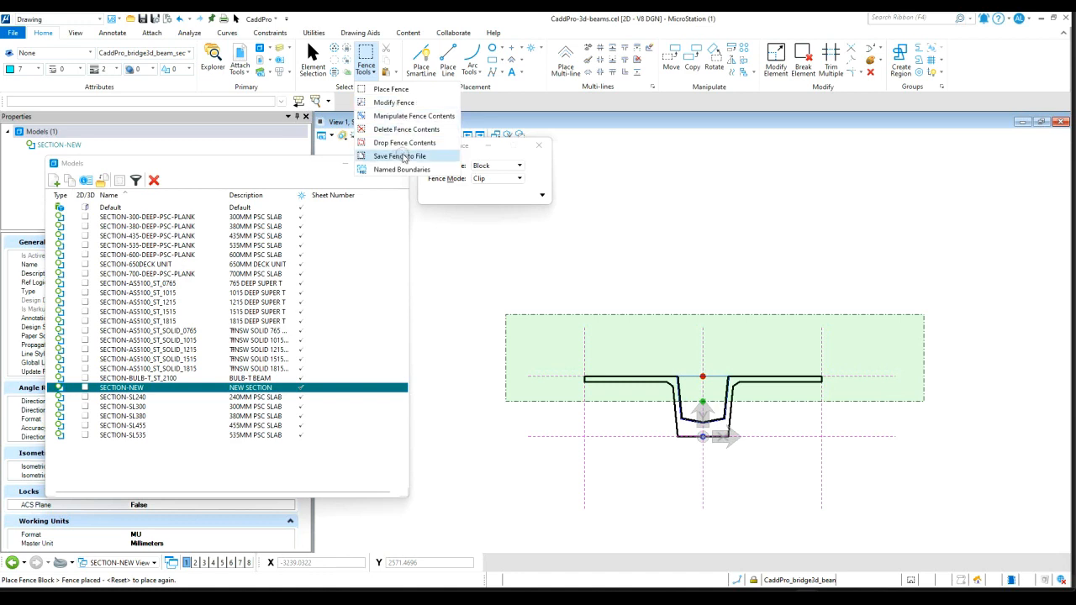
{"action": "left_click", "coordinate": [408, 116]}
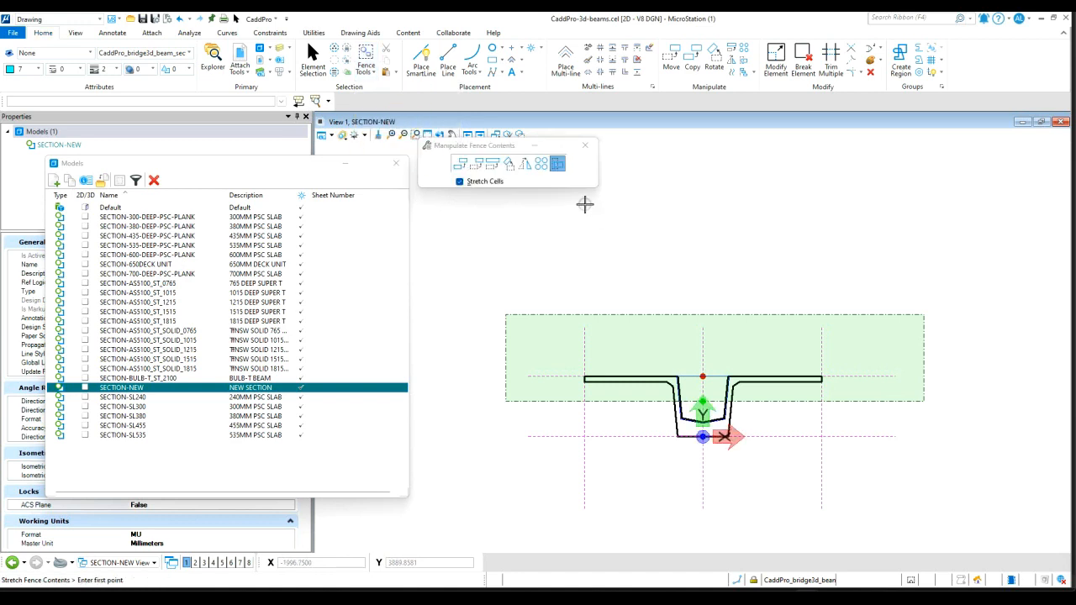
{"action": "left_click", "coordinate": [958, 363]}
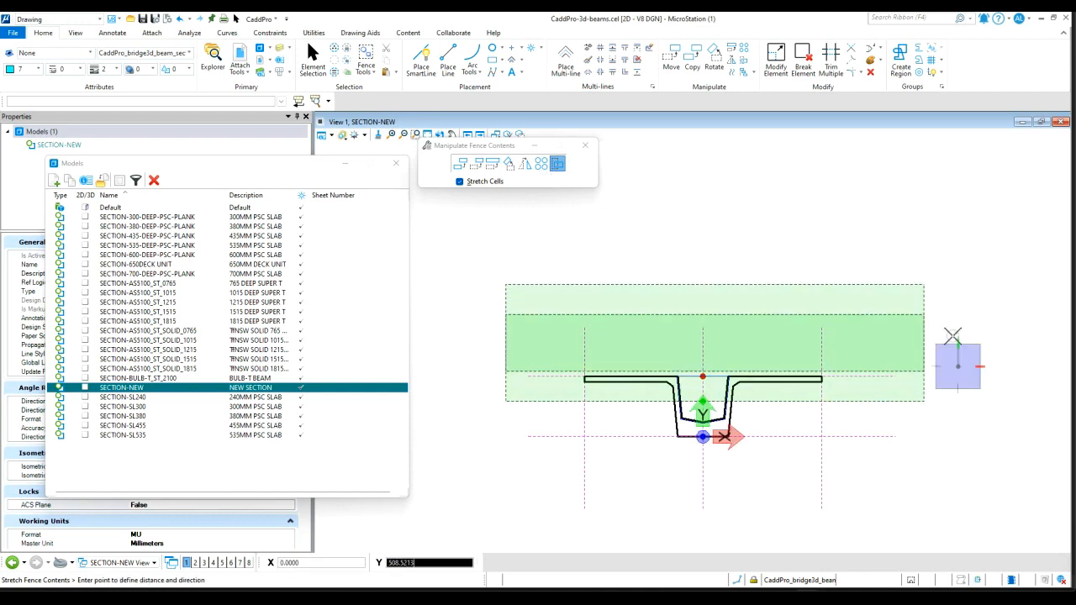
{"action": "type", "text": "500"}
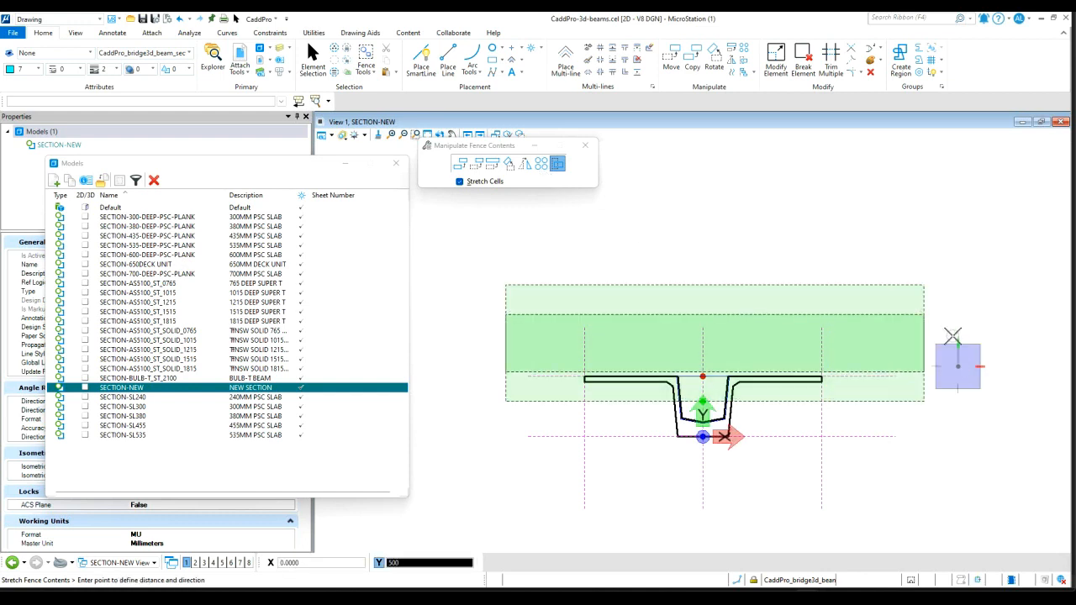
{"action": "left_click", "coordinate": [945, 332]}
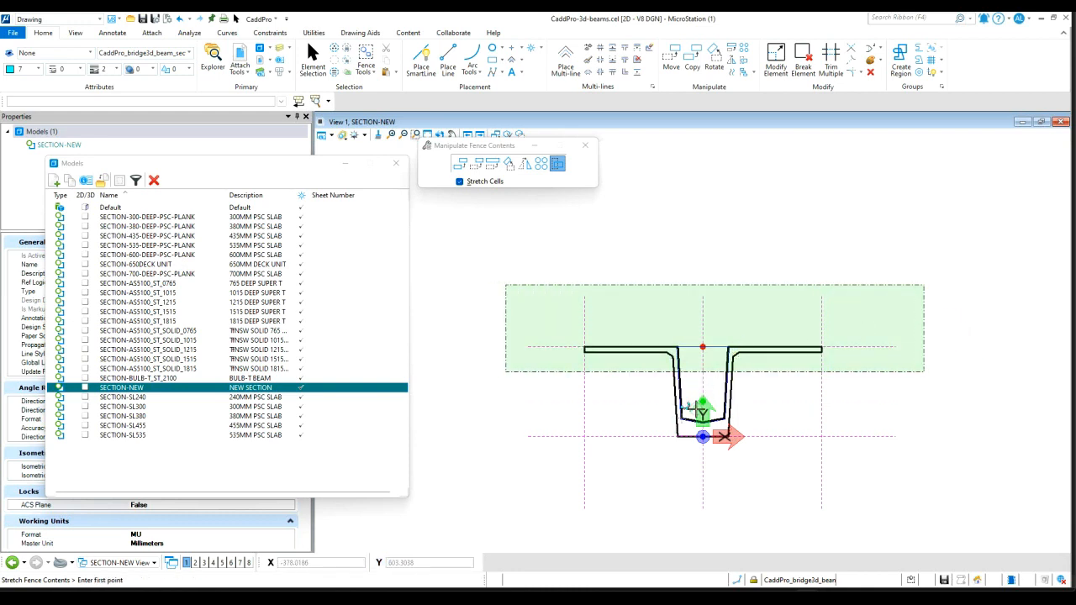
Close the Models list after checking the stretched section
{"action": "scroll", "coordinate": [695, 410], "scroll_direction": "up", "scroll_amount": 5}
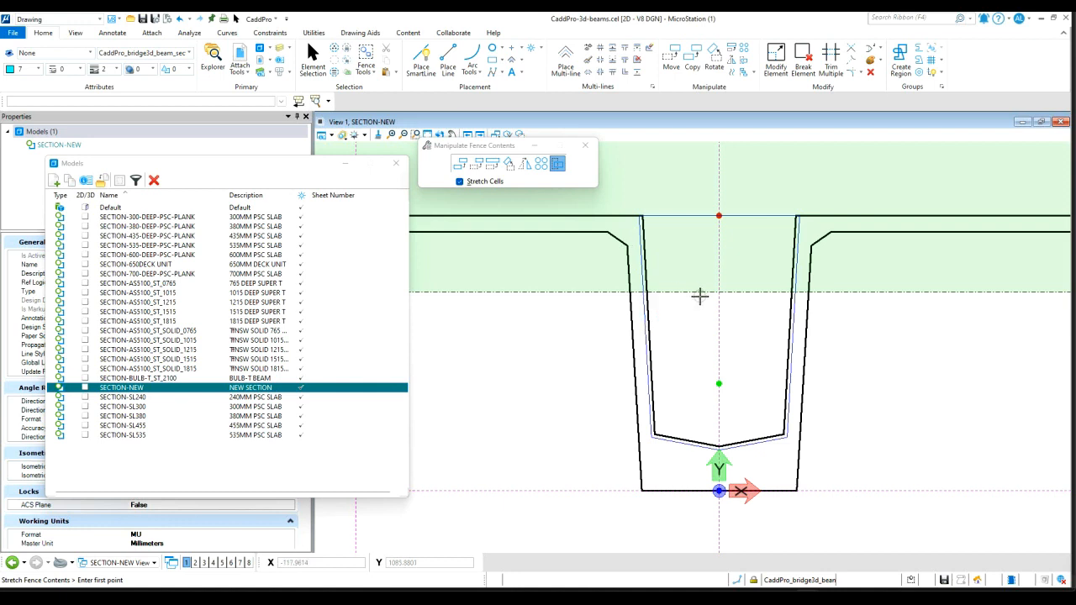
{"action": "scroll", "coordinate": [700, 296], "scroll_direction": "down", "scroll_amount": 2}
{"action": "scroll", "coordinate": [740, 357], "scroll_direction": "down", "scroll_amount": 4}
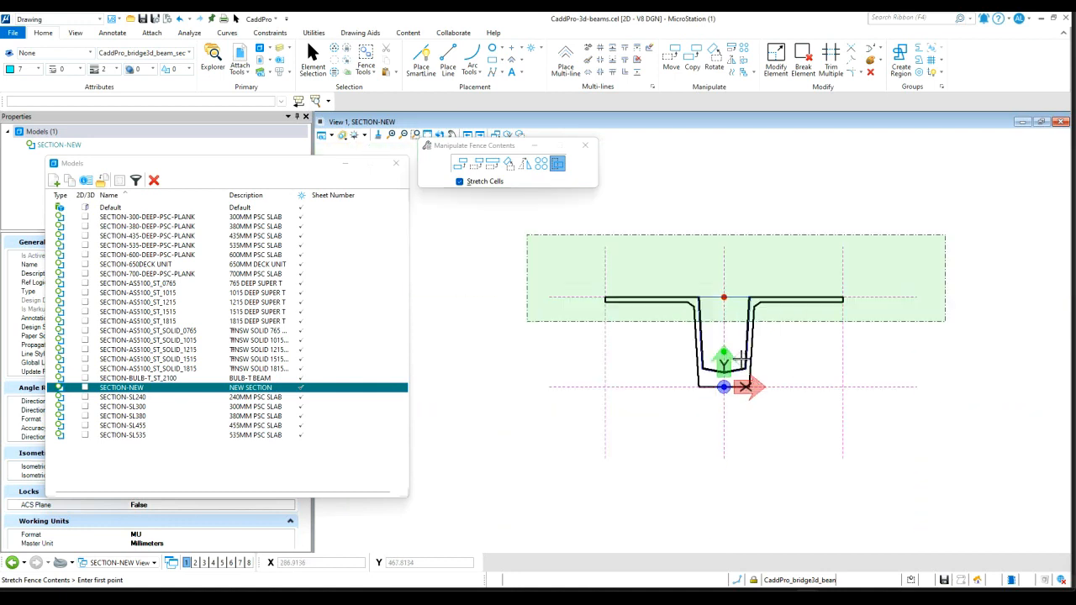
{"action": "scroll", "coordinate": [746, 321], "scroll_direction": "up", "scroll_amount": 2}
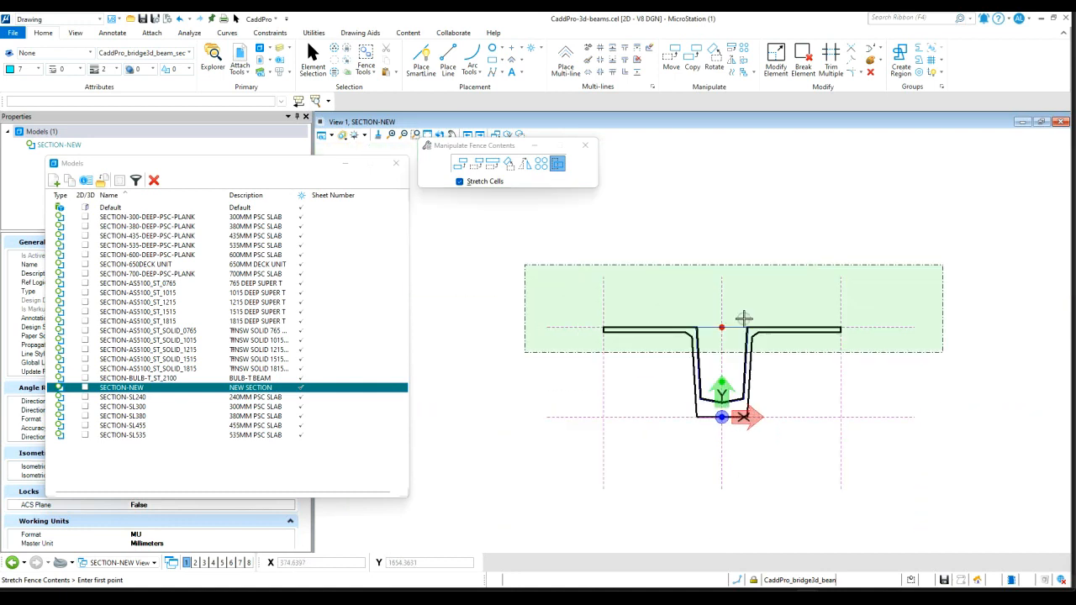
{"action": "left_click", "coordinate": [394, 164]}
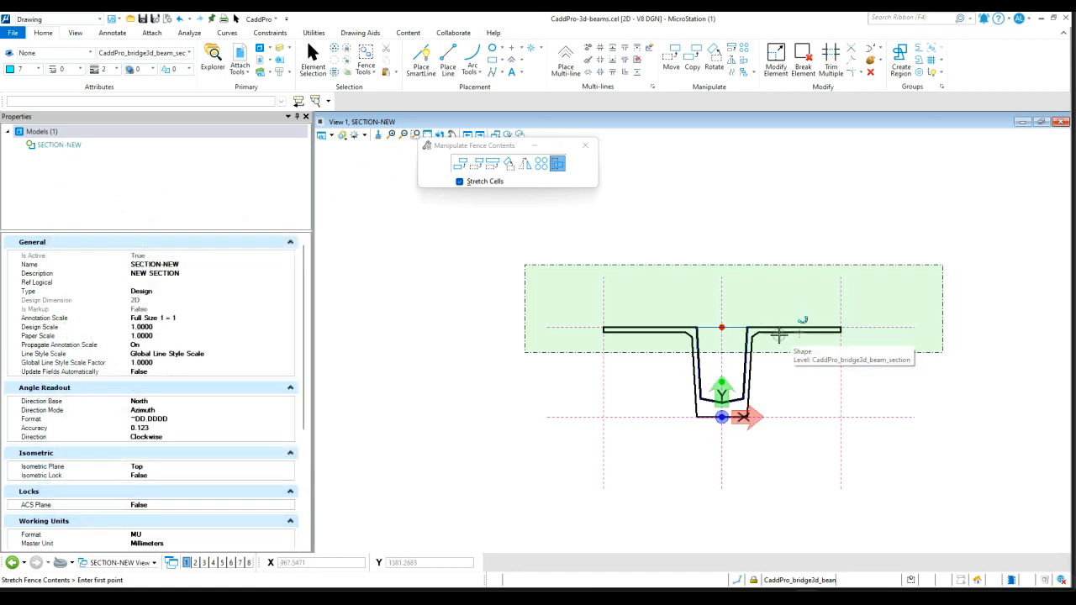